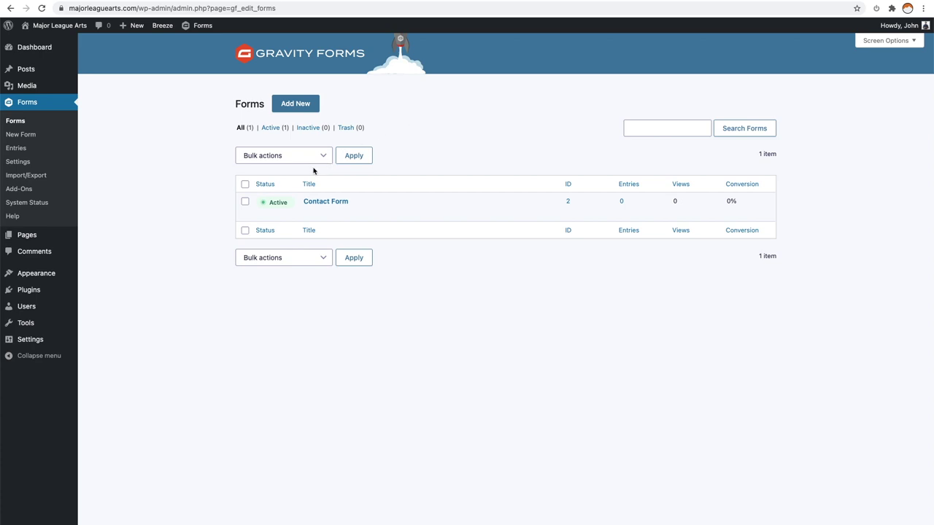
pyautogui.moveTo(280, 205)
pyautogui.moveTo(316, 201)
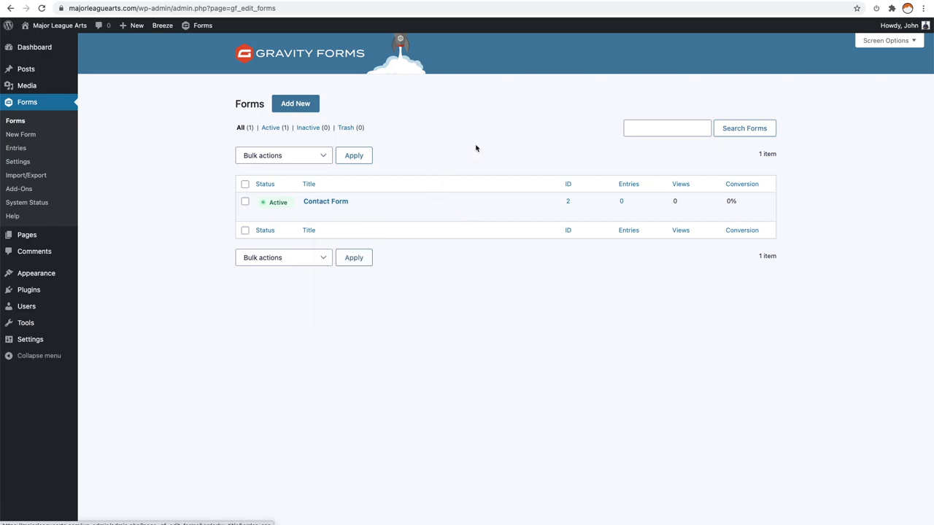
pyautogui.click(312, 105)
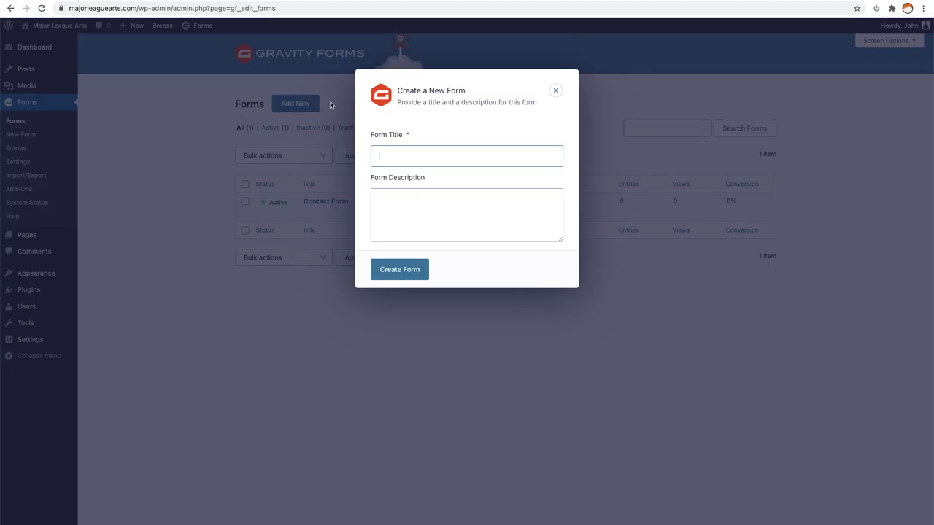
pyautogui.click(556, 91)
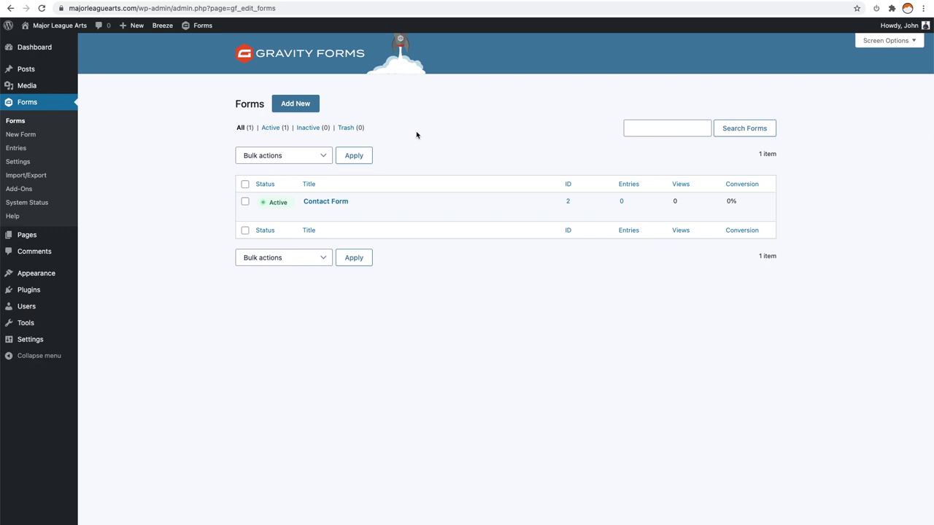
# - Open the existing Contact Form in the form editor
pyautogui.click(309, 212)
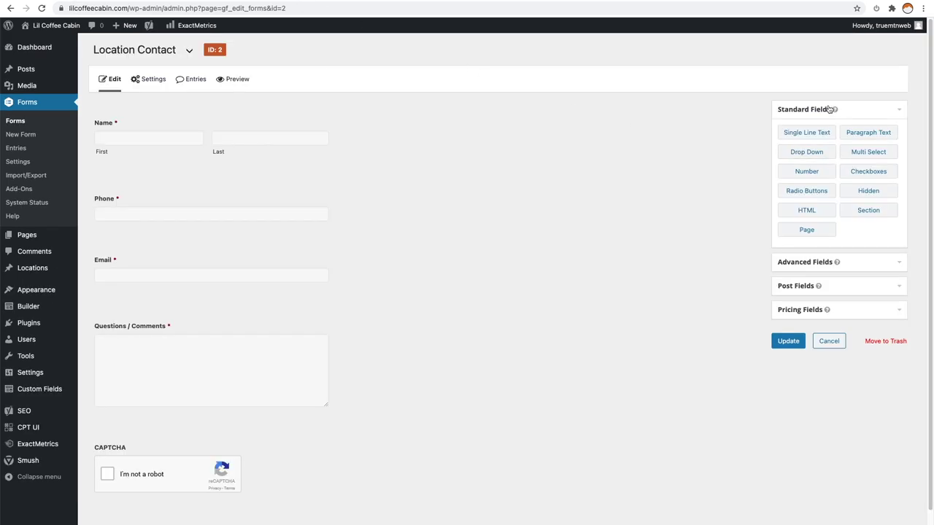
# - Examine the Standard, Advanced and Post field groups offered in the older editor of the Location Contact form
pyautogui.click(854, 262)
pyautogui.click(856, 286)
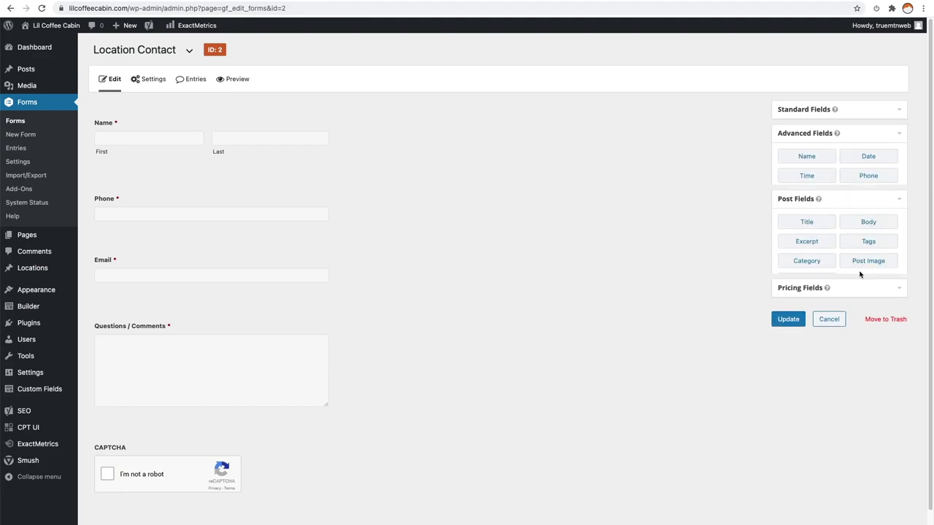
pyautogui.click(844, 116)
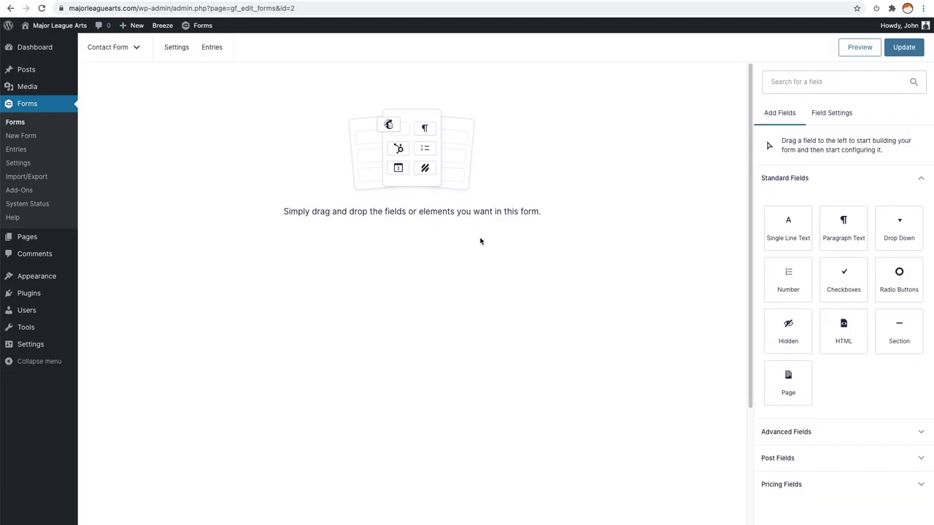
# - Add Name, Phone, Email and Paragraph Text fields to the empty Contact Form, stacked in that order
pyautogui.click(843, 432)
pyautogui.scroll(-2, 840, 334)
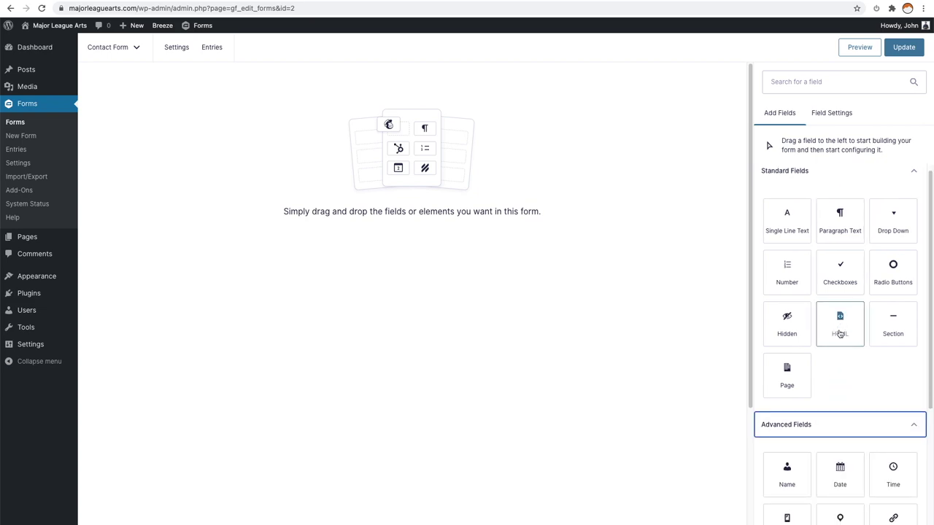
pyautogui.moveTo(795, 348); pyautogui.dragTo(238, 163)
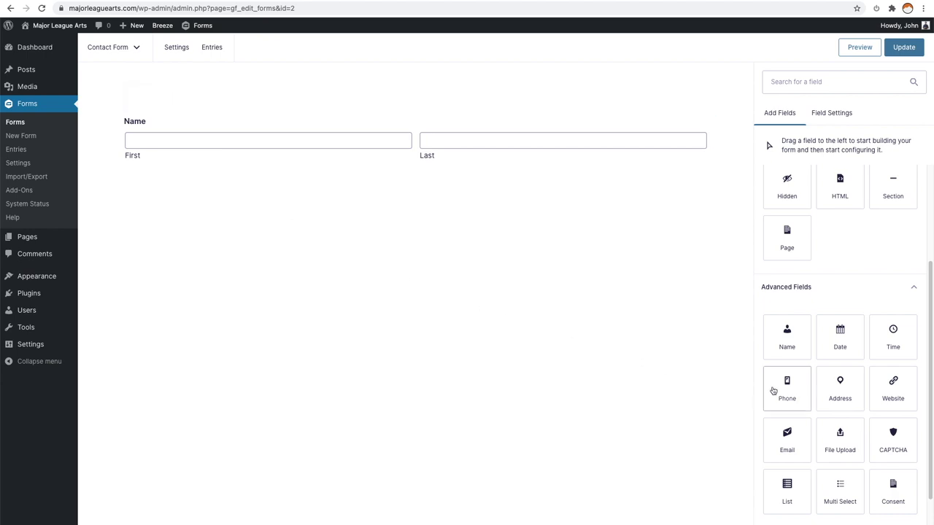
pyautogui.moveTo(772, 389); pyautogui.dragTo(308, 192)
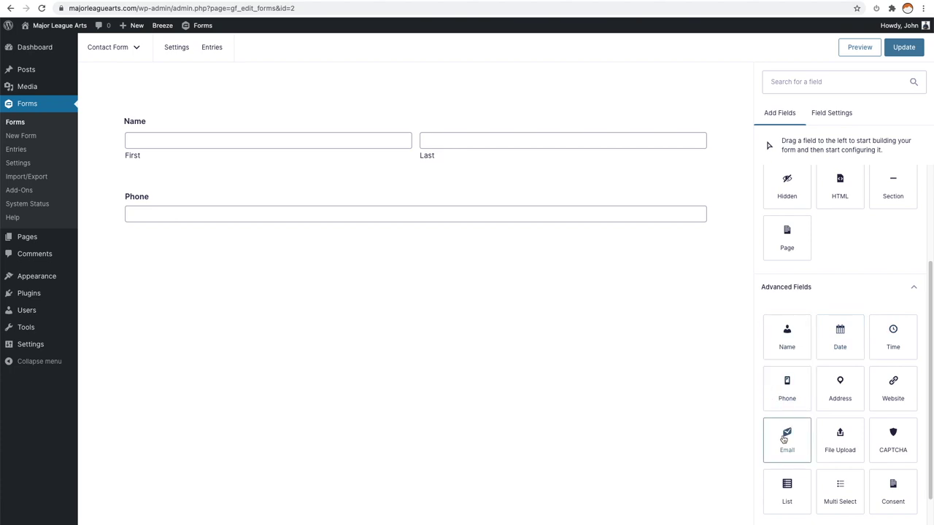
pyautogui.moveTo(785, 439); pyautogui.dragTo(364, 233)
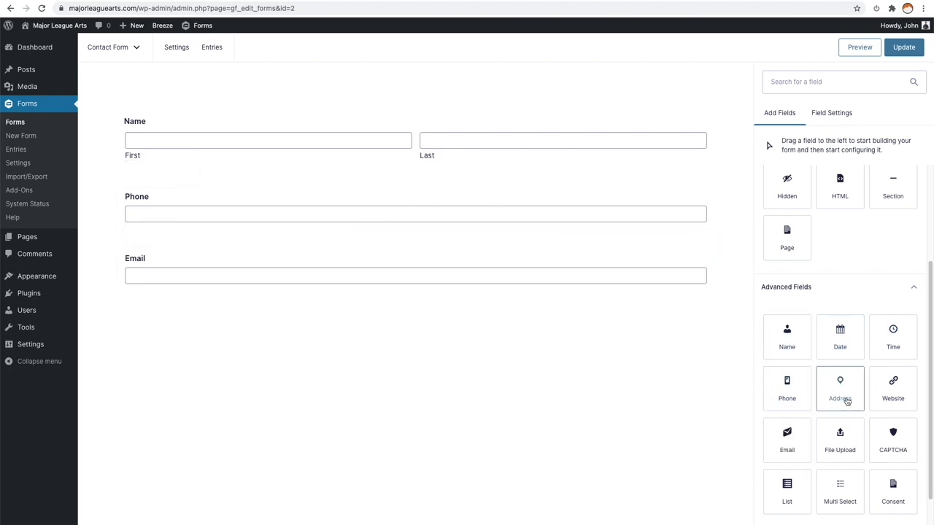
pyautogui.scroll(2, 841, 329)
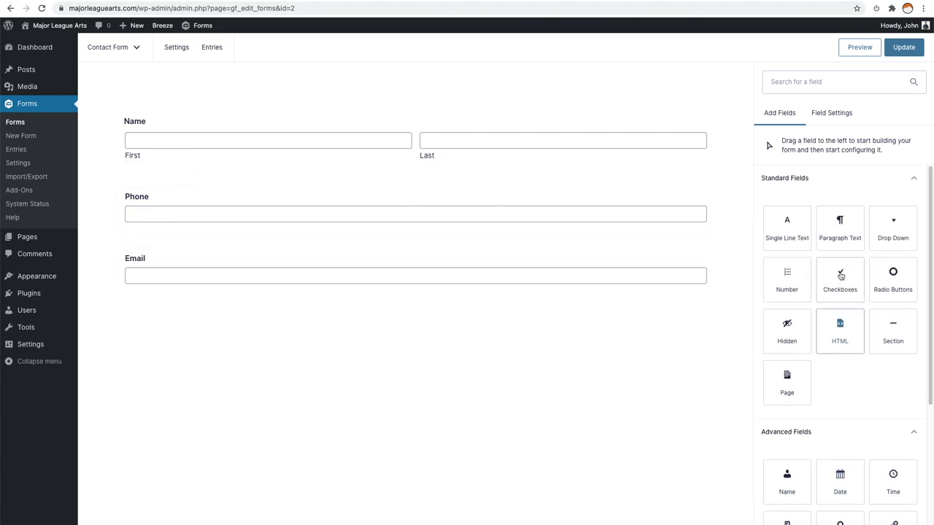
pyautogui.moveTo(840, 222); pyautogui.dragTo(379, 337)
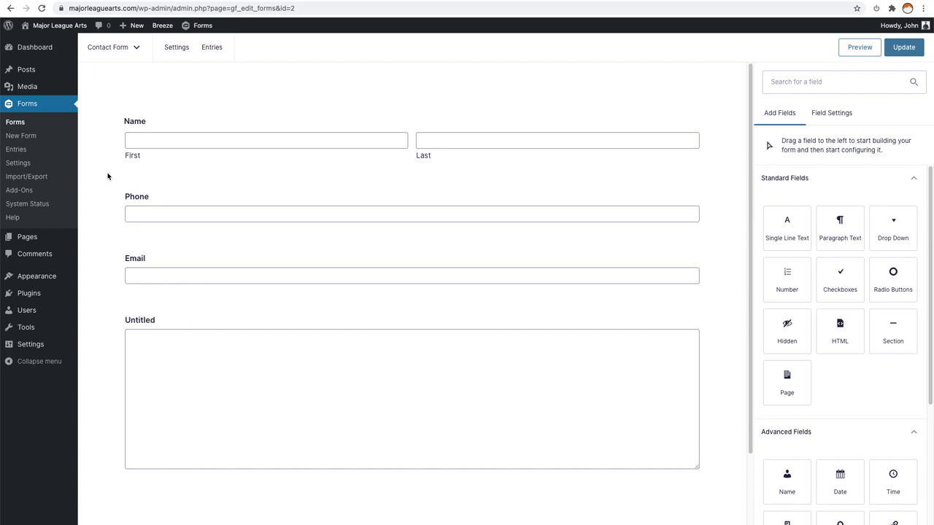
# - Label the paragraph text field "Leave us a message!", describe it as "Fill in your details below" and make it required
pyautogui.click(208, 330)
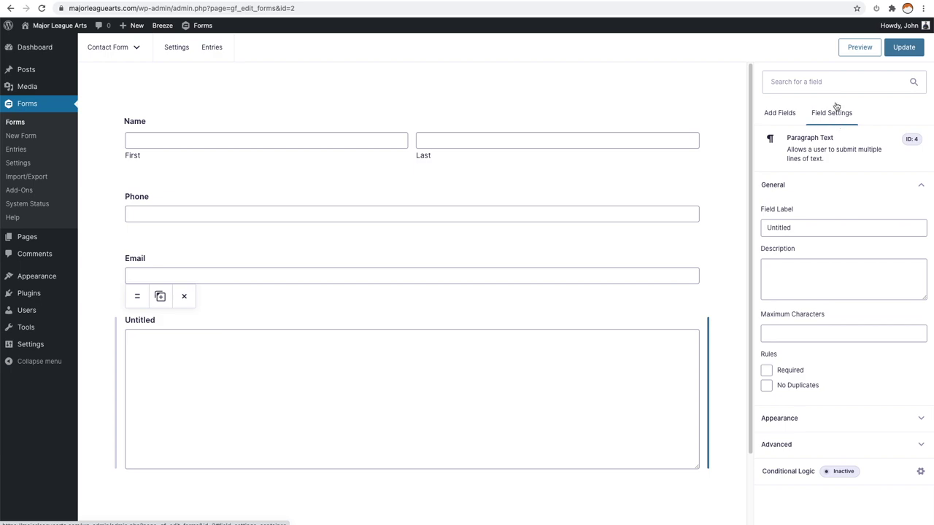
pyautogui.doubleClick(798, 227)
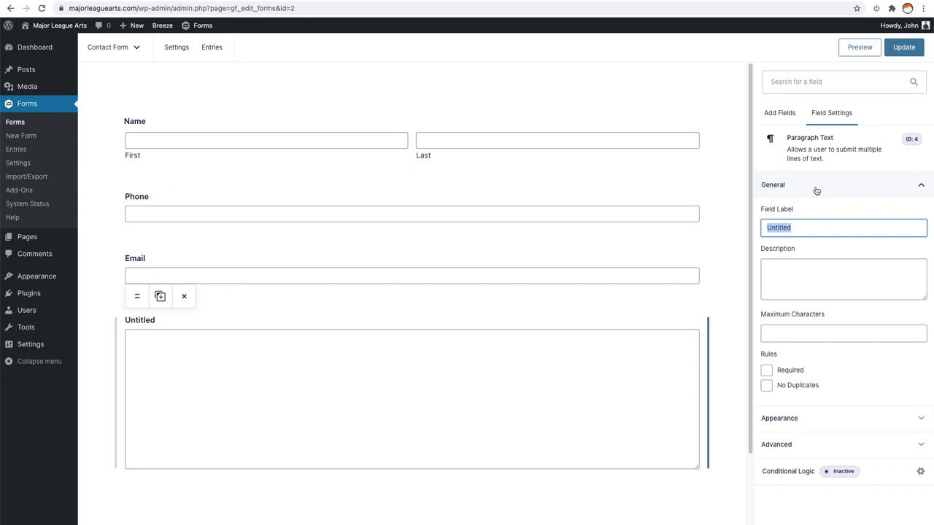
pyautogui.write('Leave us a ')
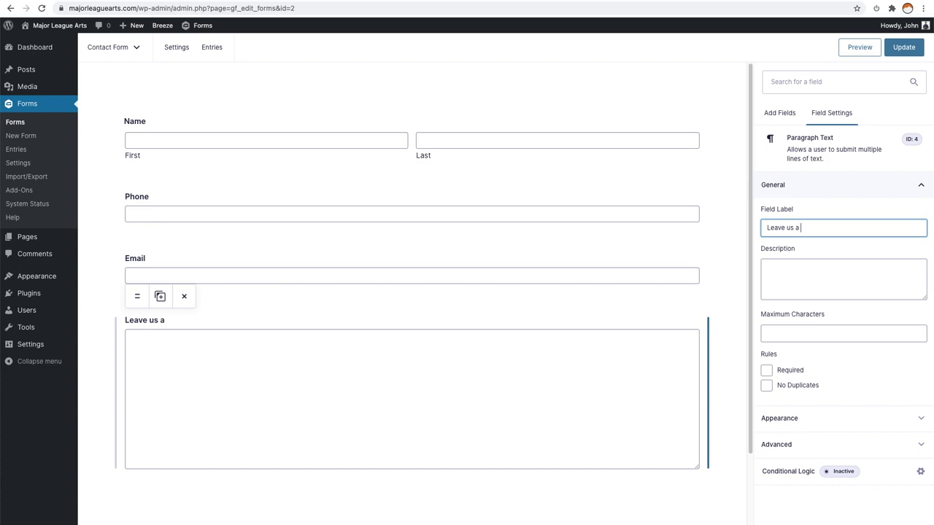
pyautogui.write('message!')
pyautogui.click(809, 269)
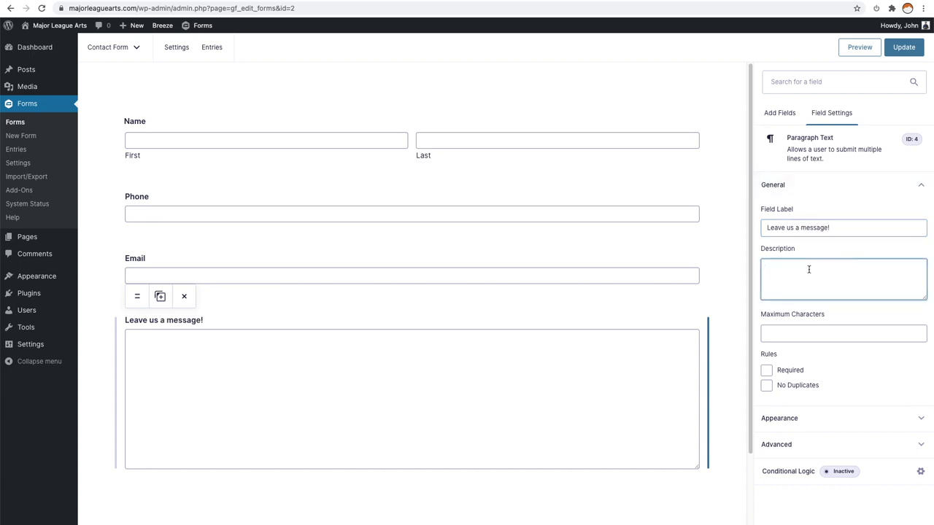
pyautogui.write('Fill in your details below')
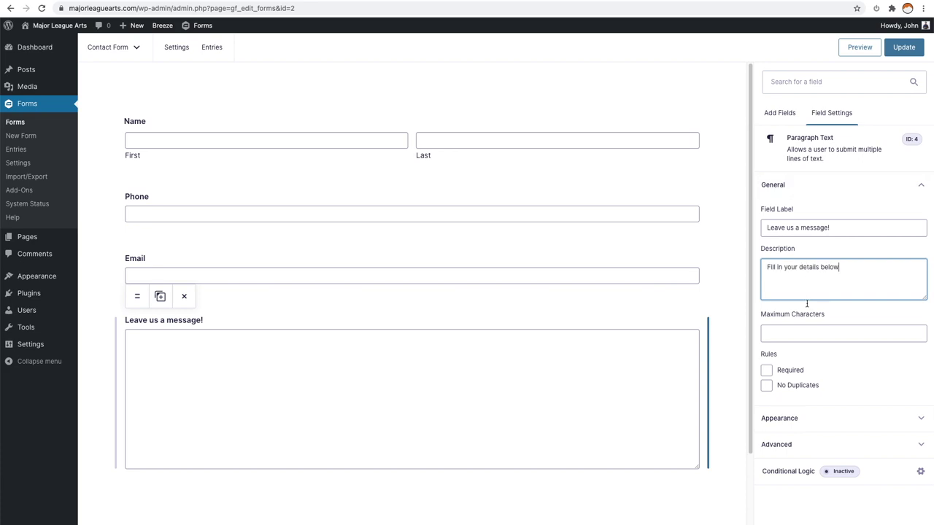
pyautogui.click(766, 371)
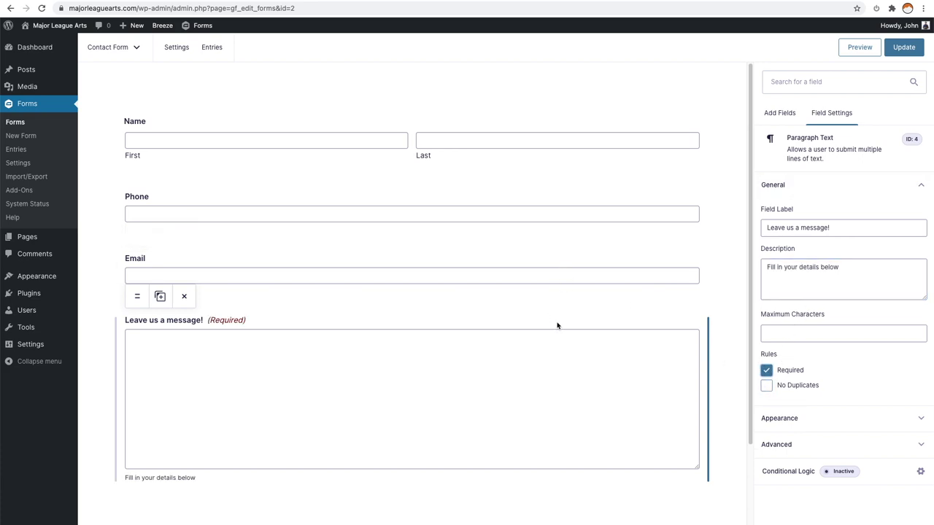
# - Try the Medium and Small field sizes on the message field and return its size to Large
pyautogui.scroll(-1, 557, 324)
pyautogui.click(794, 414)
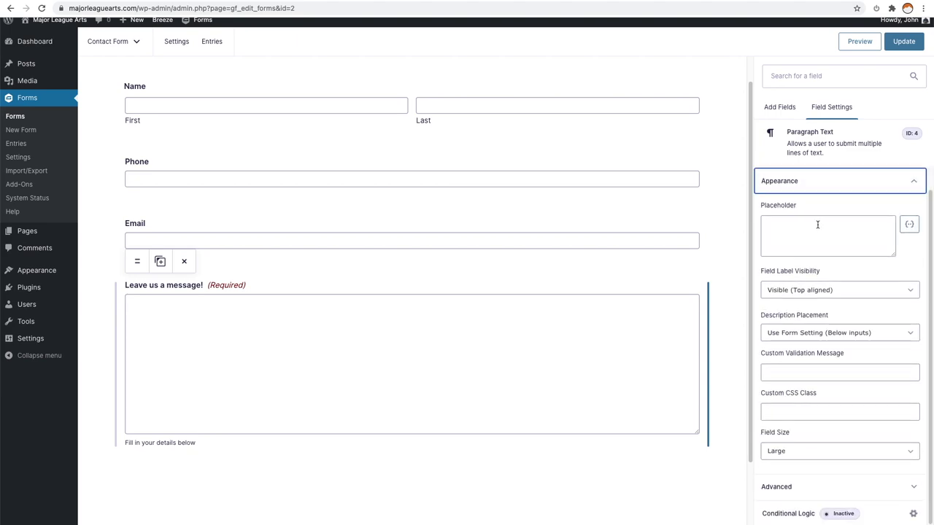
pyautogui.click(817, 225)
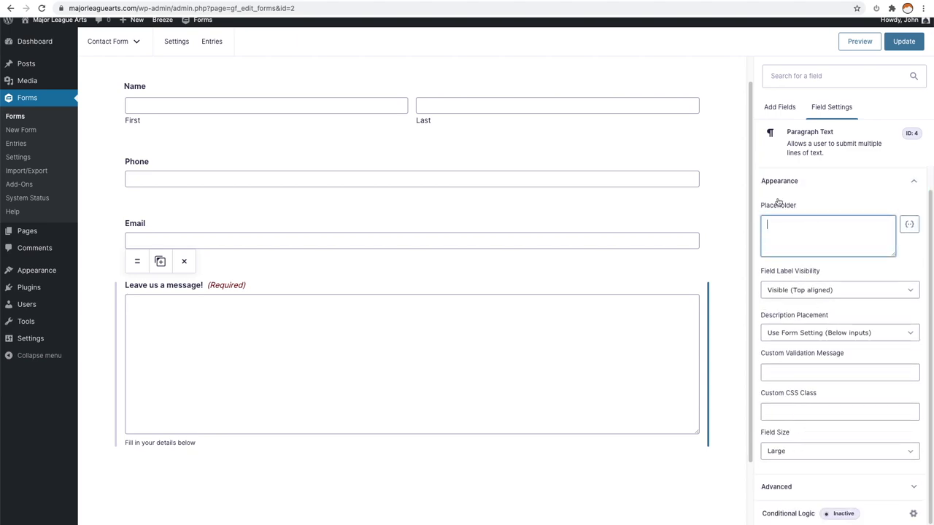
pyautogui.click(788, 452)
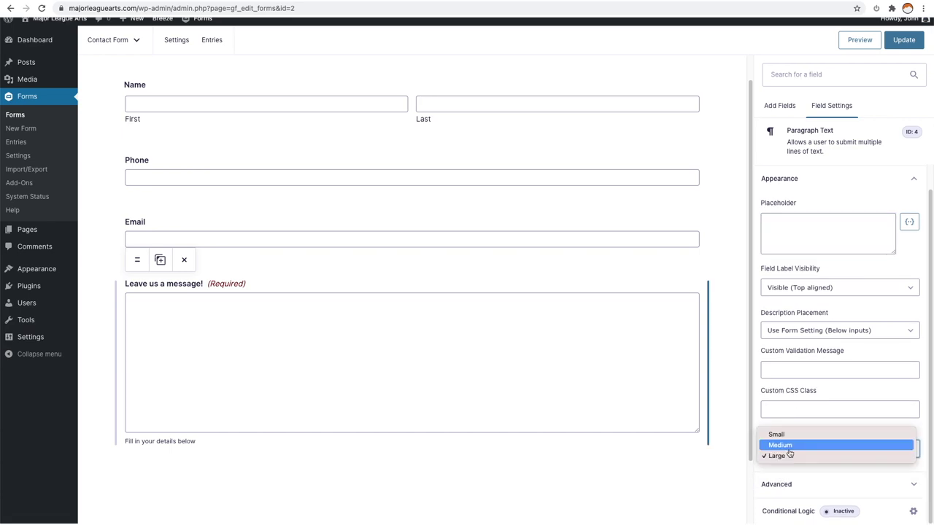
pyautogui.click(788, 445)
pyautogui.click(789, 449)
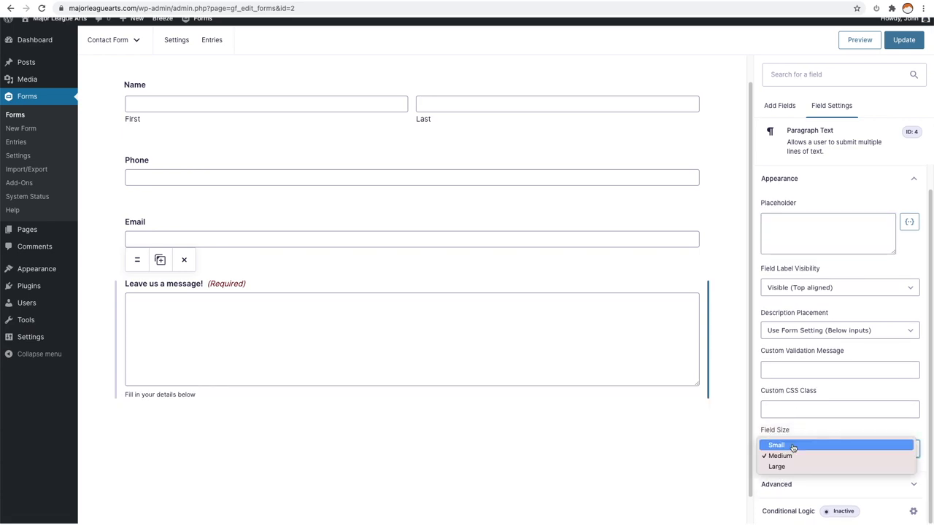
pyautogui.click(792, 451)
pyautogui.click(790, 449)
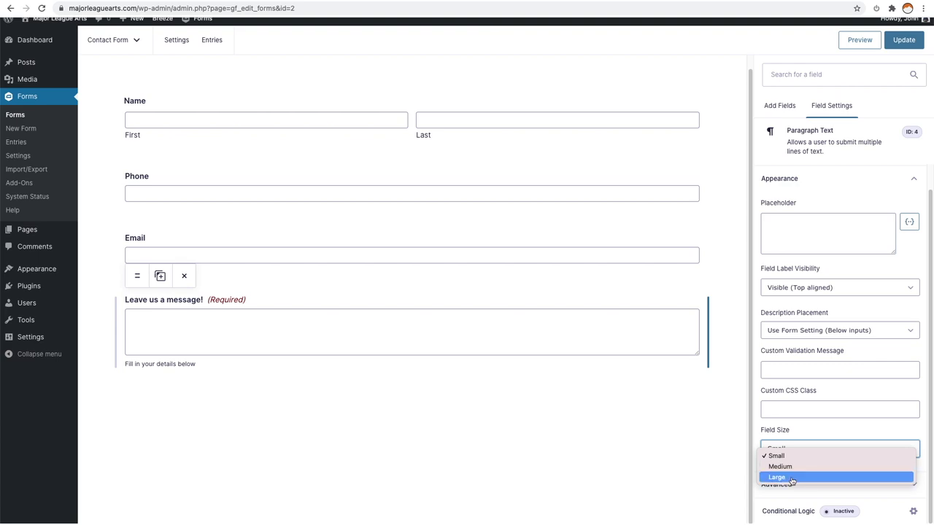
pyautogui.click(790, 474)
pyautogui.click(791, 186)
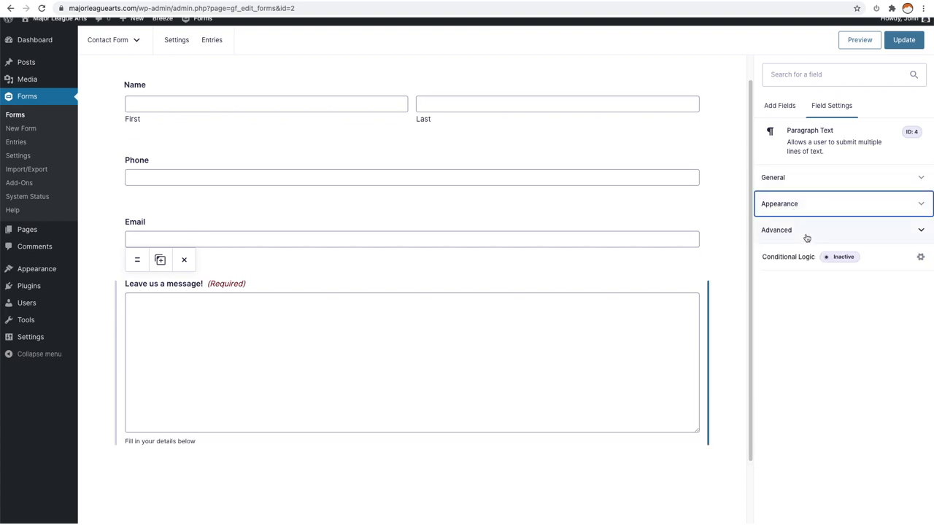
pyautogui.click(721, 291)
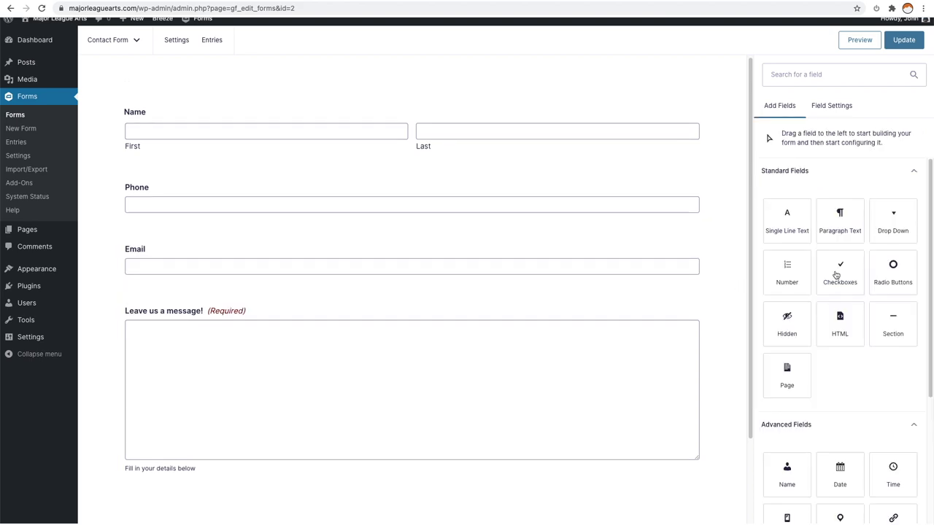
pyautogui.scroll(-3, 812, 272)
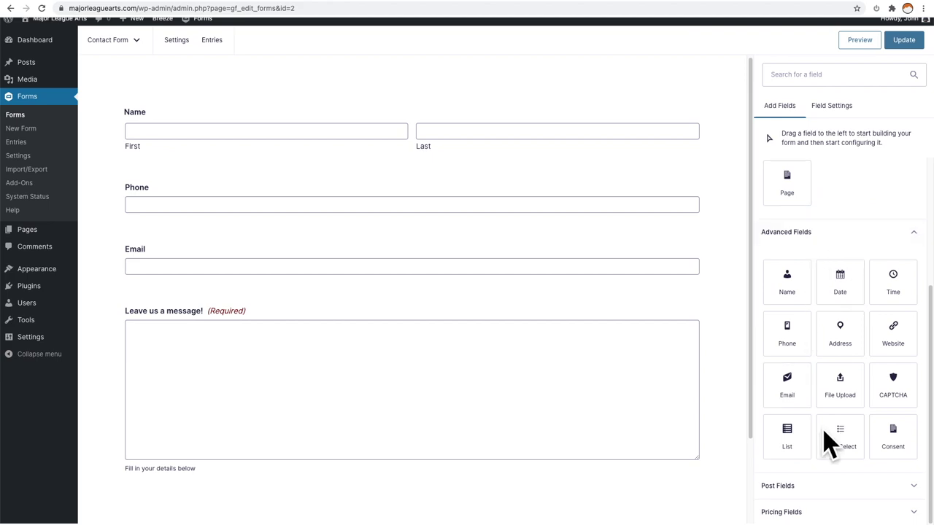
pyautogui.scroll(2, 817, 423)
pyautogui.moveTo(339, 269)
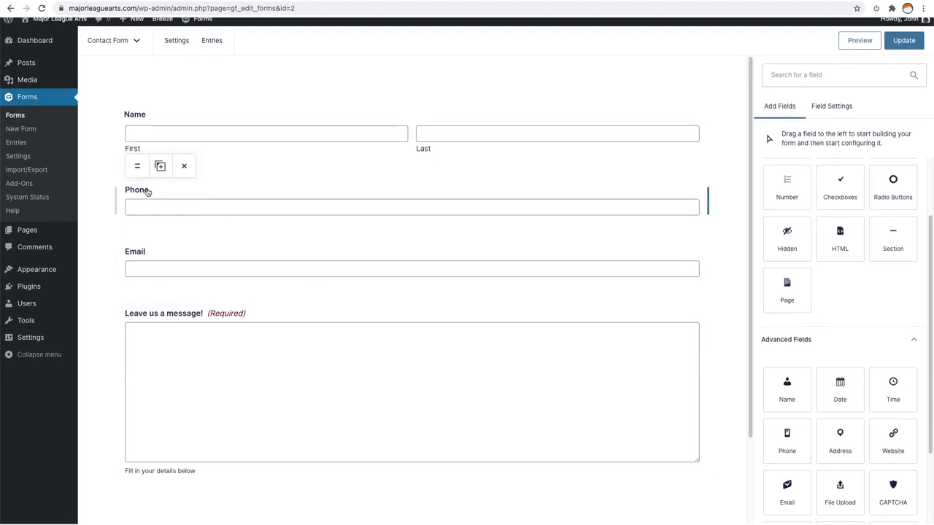
pyautogui.moveTo(248, 154)
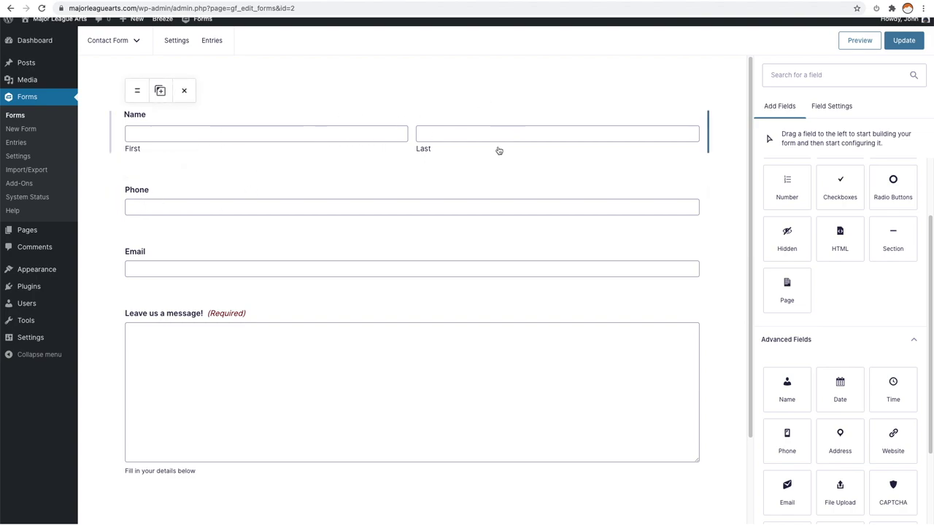
# - Examine the Phone field's general and appearance settings in the Location Contact form, including its Custom CSS Class option
pyautogui.click(169, 208)
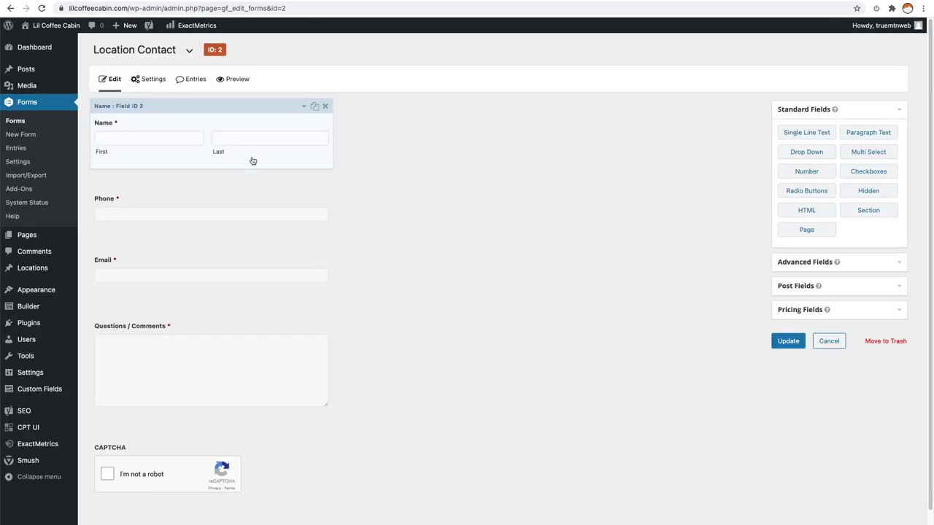
pyautogui.click(261, 199)
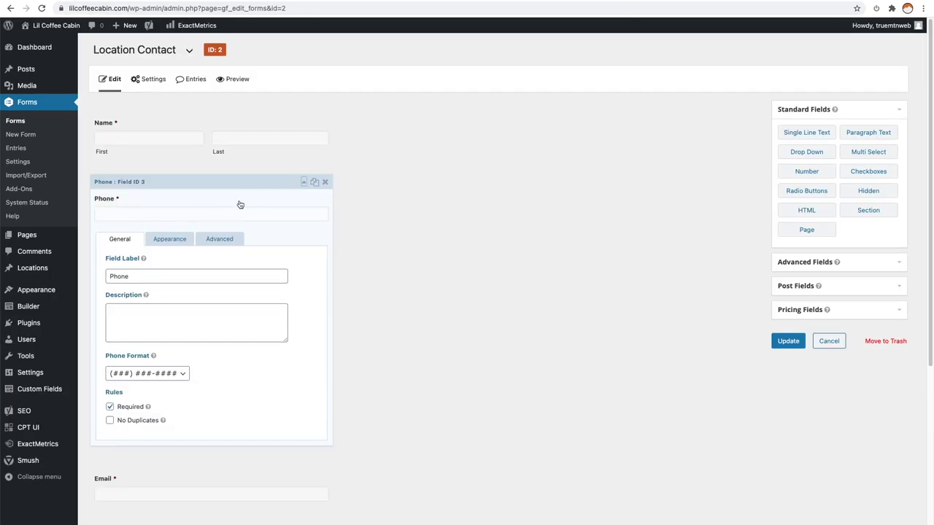
pyautogui.click(172, 244)
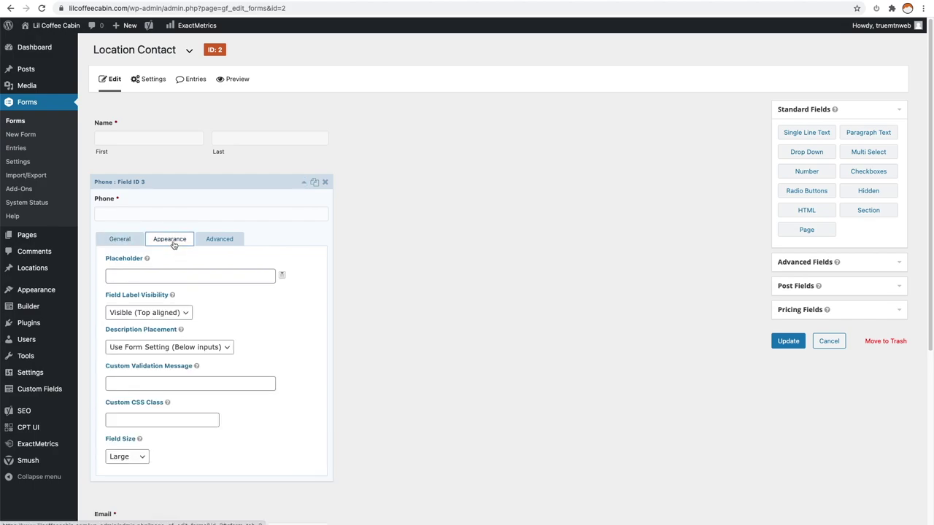
pyautogui.click(173, 421)
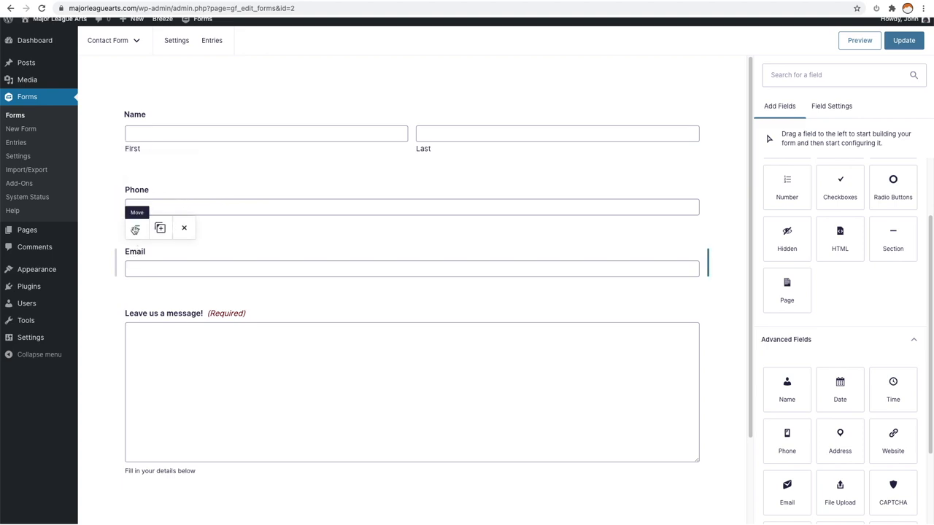
# - Move the Email field to the right of the Phone field in the same row and return to the list of available fields
pyautogui.moveTo(135, 229); pyautogui.dragTo(717, 202)
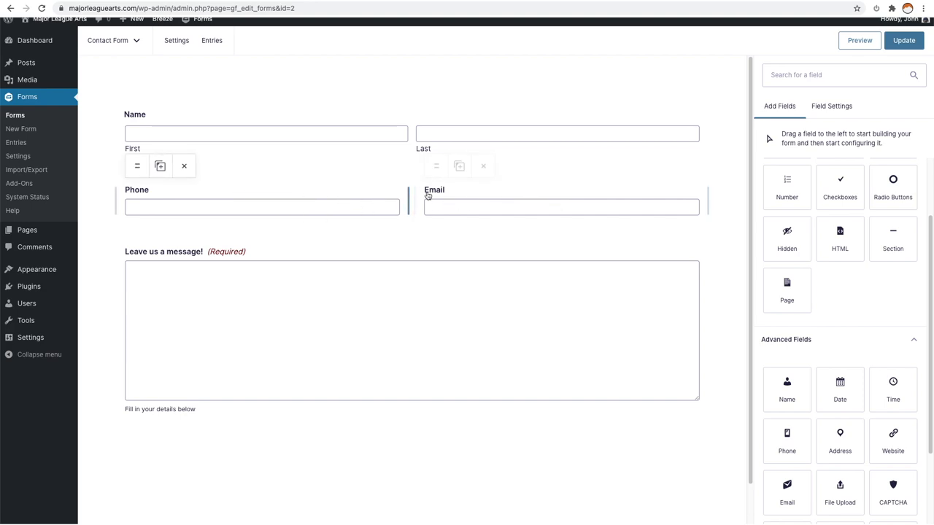
pyautogui.click(358, 187)
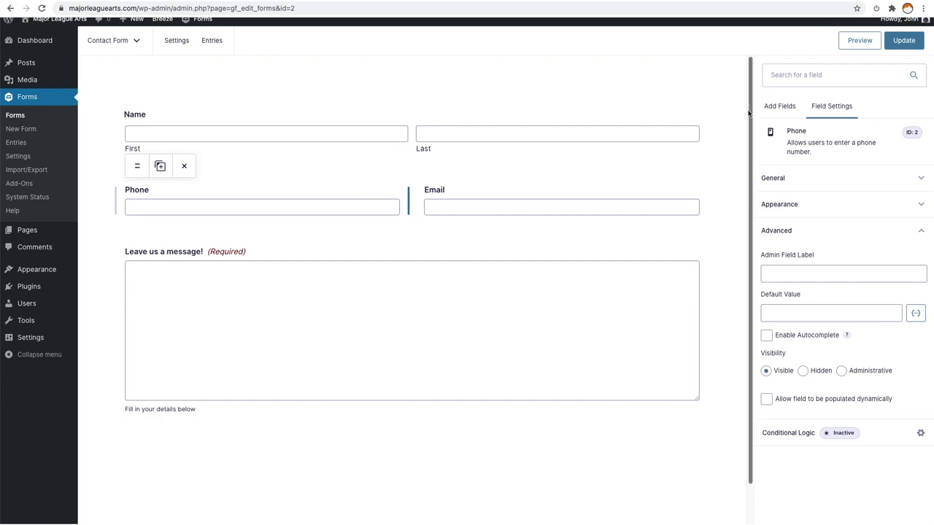
pyautogui.click(779, 107)
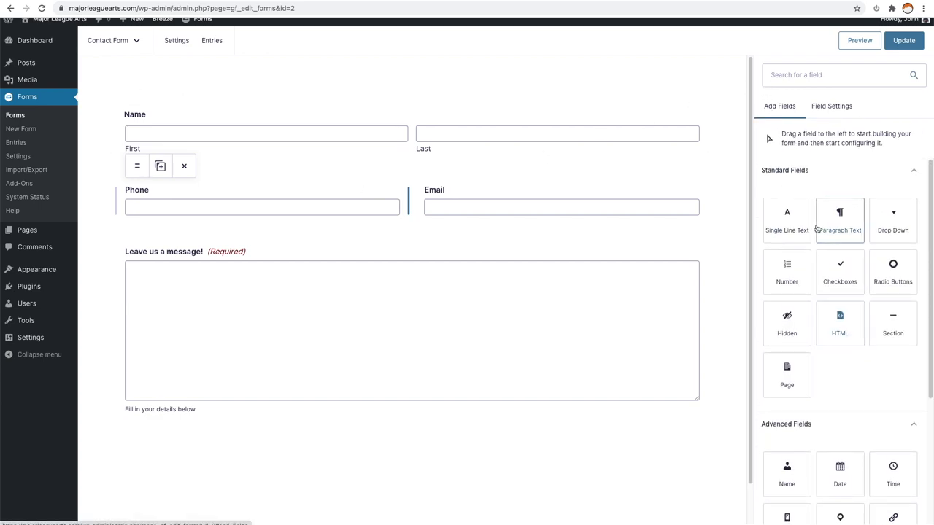
# - Try two Single Line Text fields between Phone and Email in the same row and delete both
pyautogui.moveTo(790, 217); pyautogui.dragTo(412, 212)
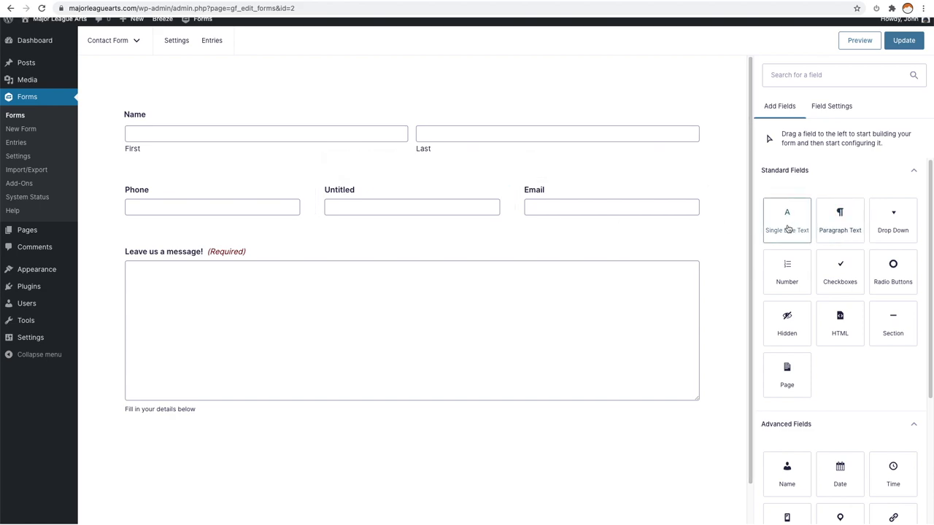
pyautogui.moveTo(787, 229); pyautogui.dragTo(523, 213)
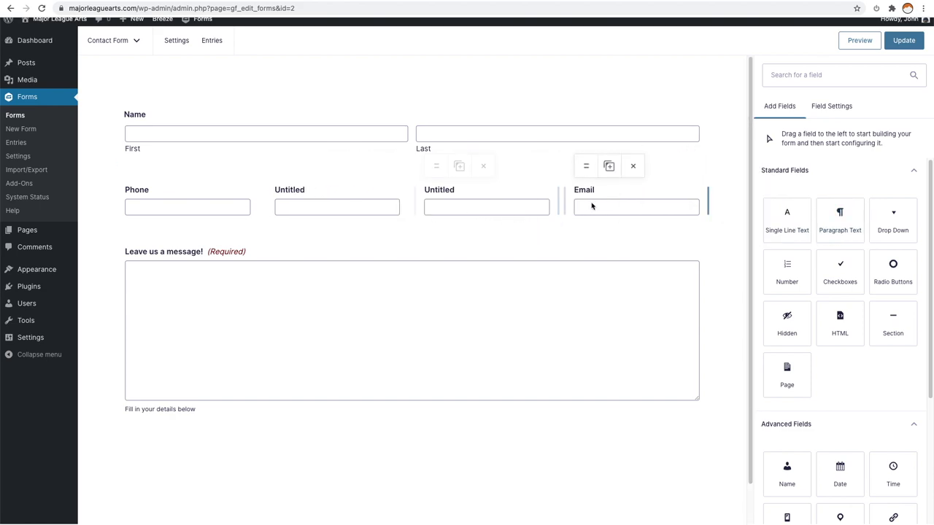
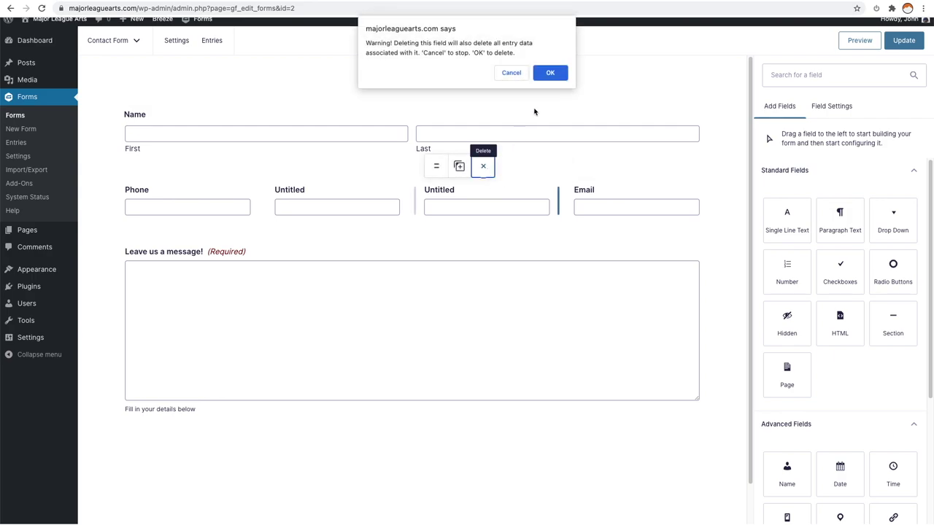
pyautogui.click(547, 74)
pyautogui.moveTo(433, 200)
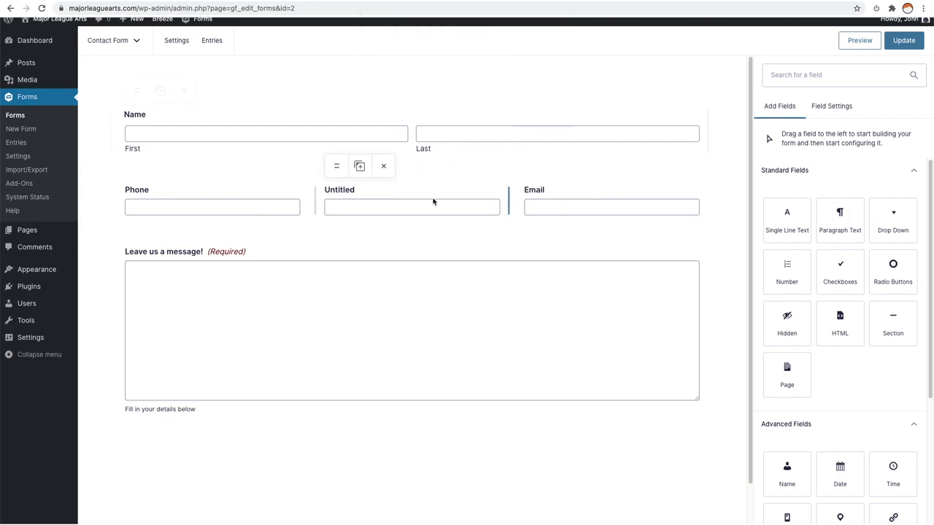
pyautogui.click(383, 168)
pyautogui.click(550, 74)
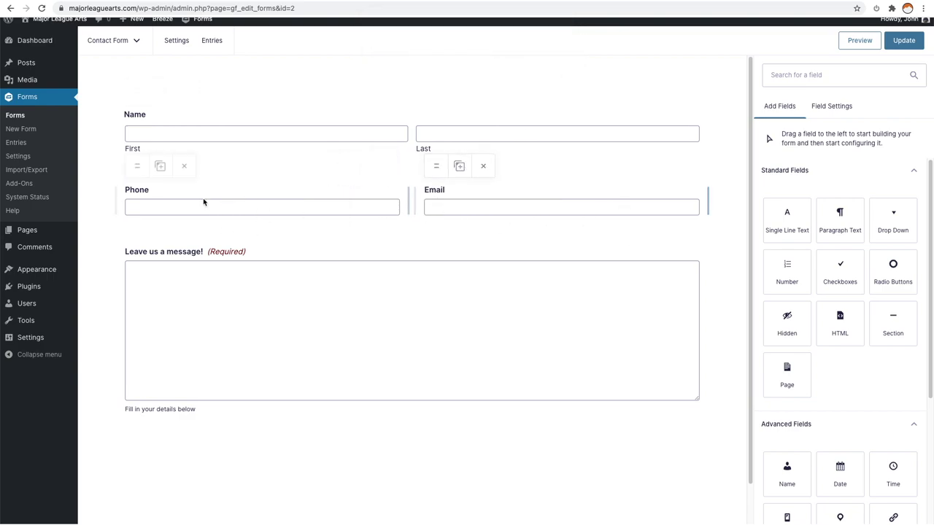
# - Narrow the Email field and move it to its own row below the Phone field
pyautogui.click(375, 211)
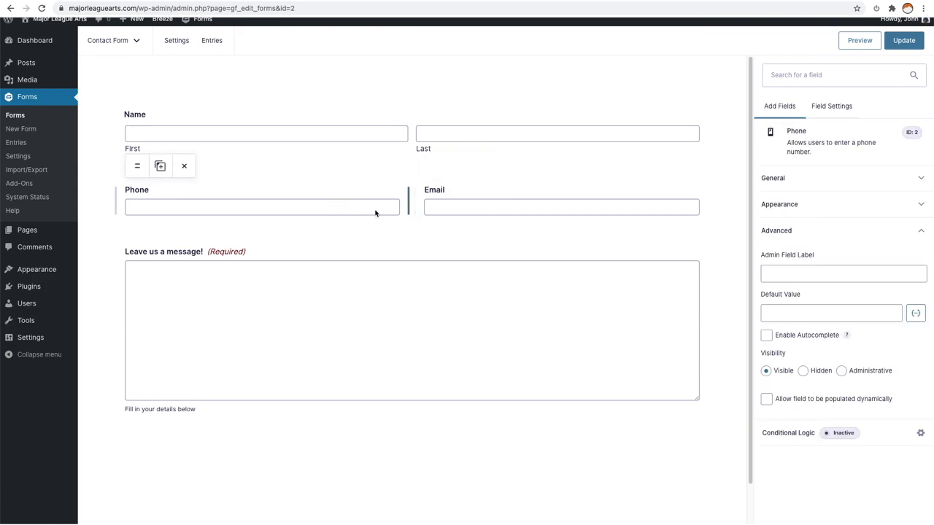
pyautogui.click(552, 206)
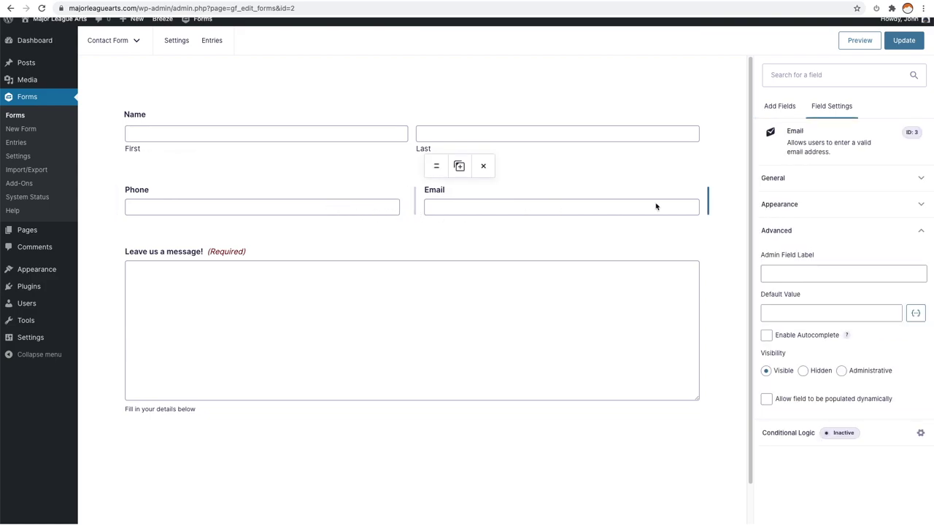
pyautogui.moveTo(707, 203); pyautogui.dragTo(547, 207)
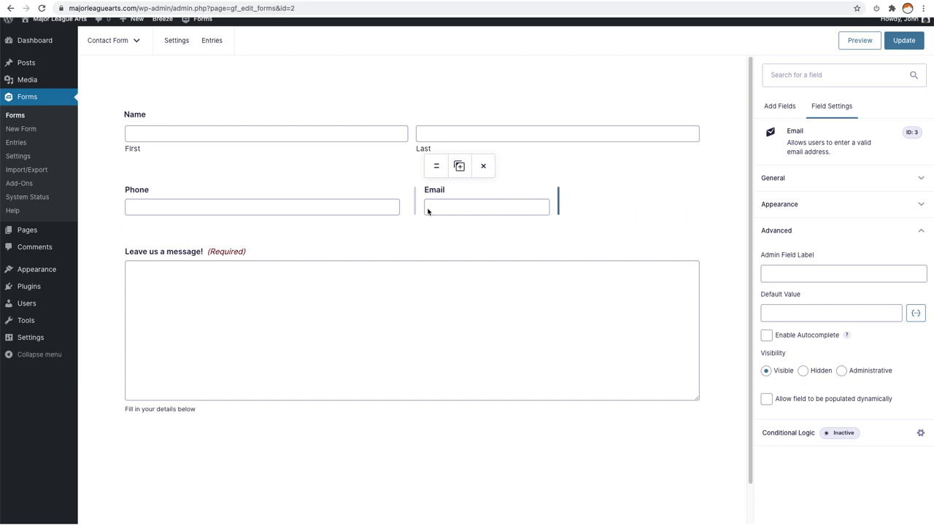
pyautogui.moveTo(436, 166); pyautogui.dragTo(365, 237)
pyautogui.click(389, 207)
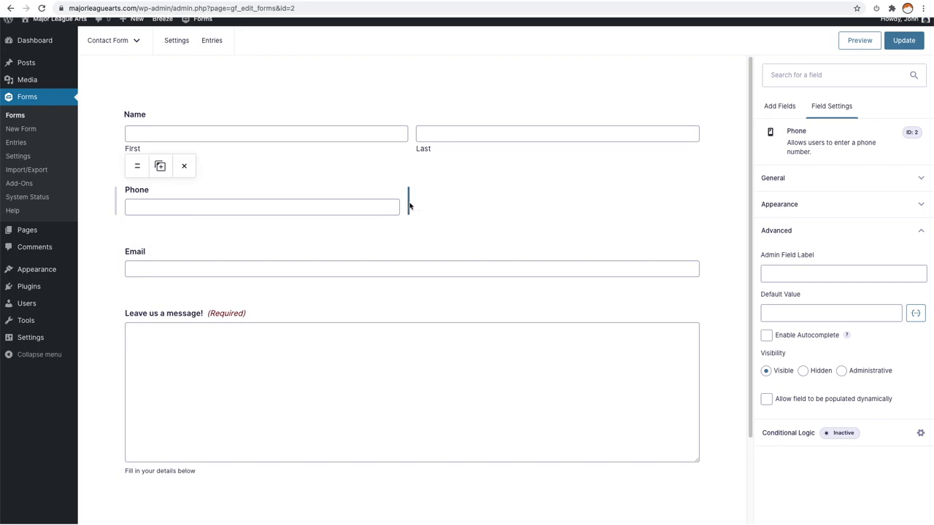
# - Try a wider Phone field, return it to half of the row beside Email, and update the form
pyautogui.moveTo(412, 203); pyautogui.dragTo(563, 201)
pyautogui.click(631, 272)
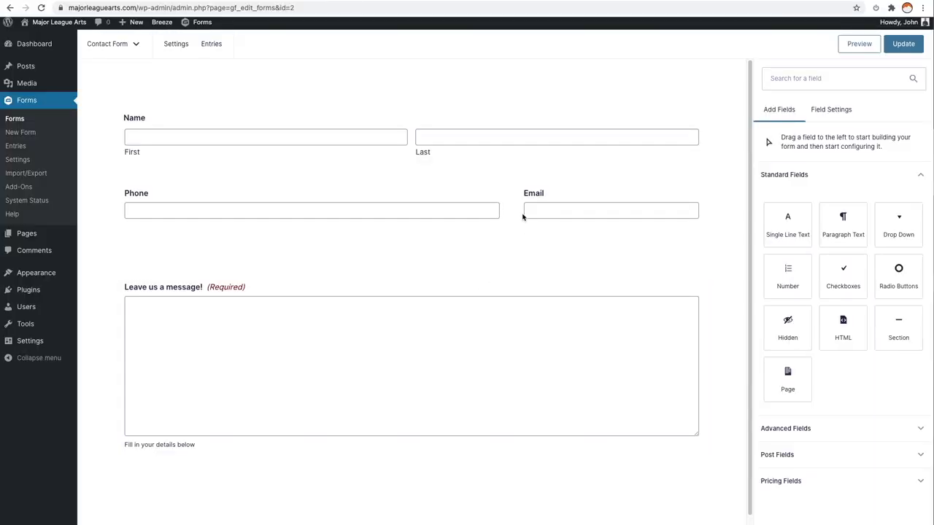
pyautogui.moveTo(508, 205); pyautogui.dragTo(404, 201)
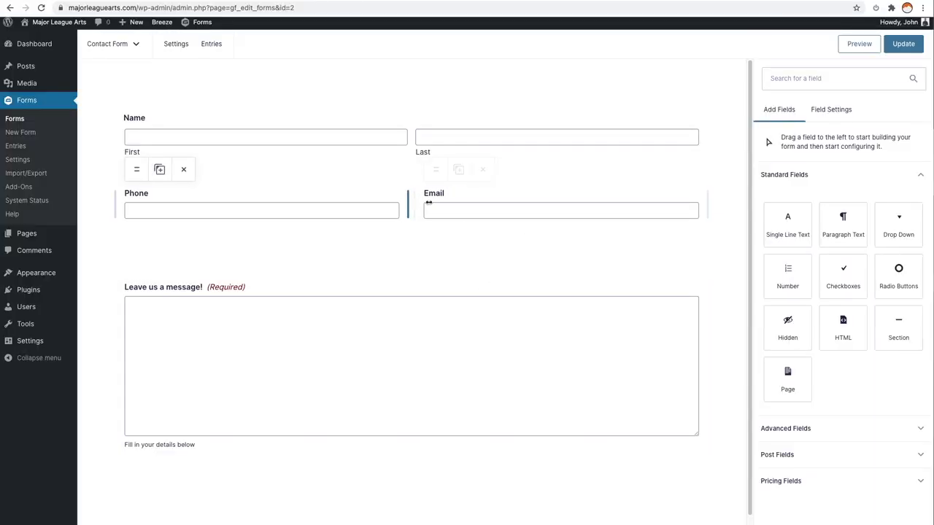
pyautogui.click(407, 202)
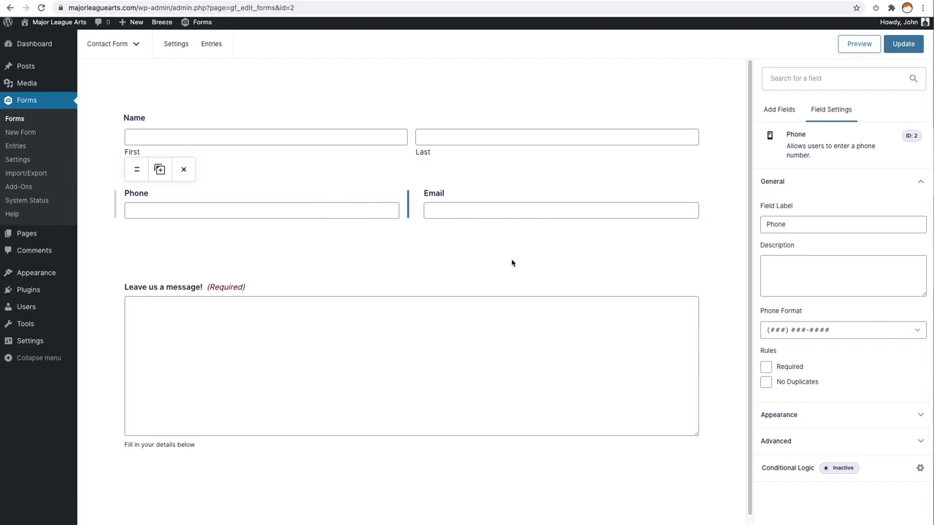
pyautogui.click(903, 43)
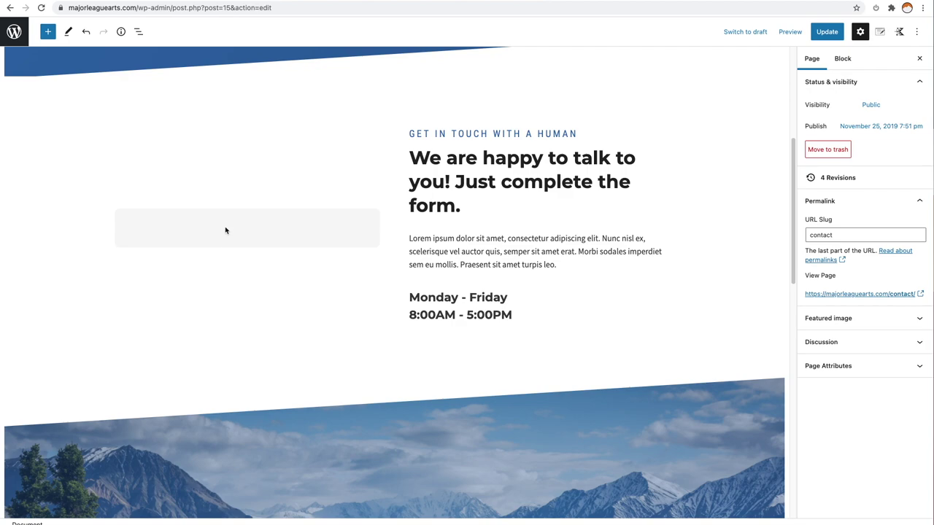
# - Add a Gravity Forms block to the empty section of the Contact page and choose Contact Form for it
pyautogui.click(226, 231)
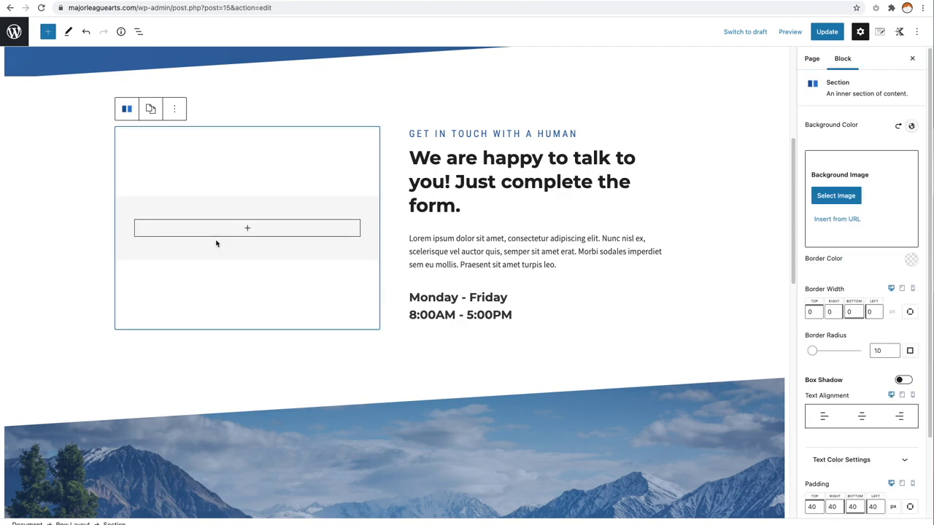
pyautogui.click(257, 232)
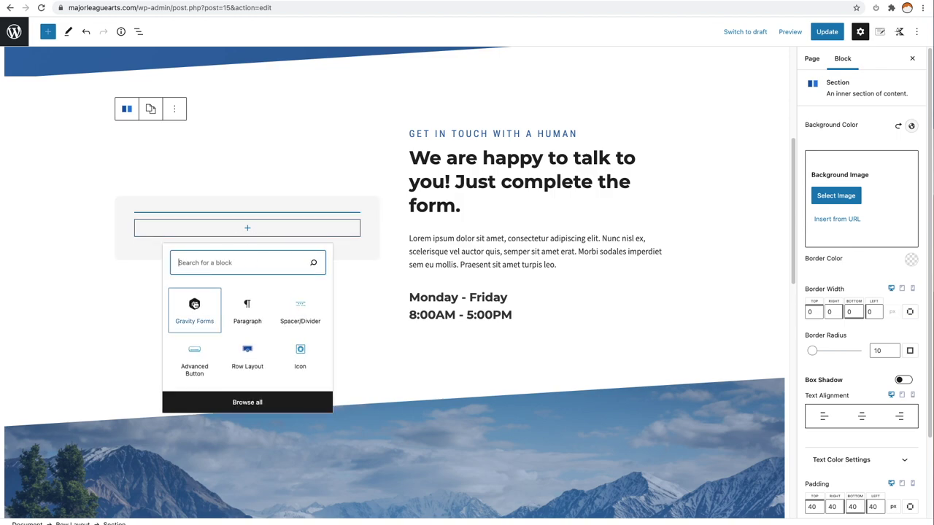
pyautogui.click(193, 305)
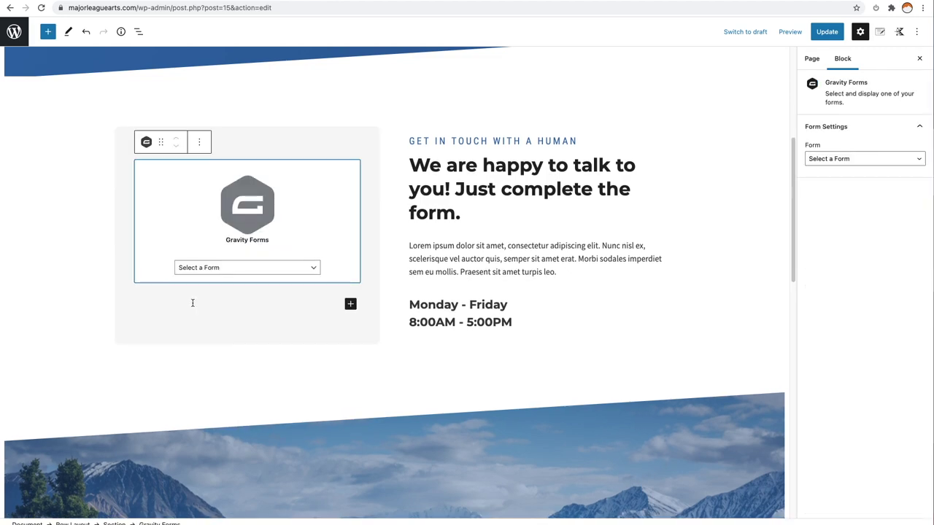
pyautogui.click(309, 267)
pyautogui.click(285, 279)
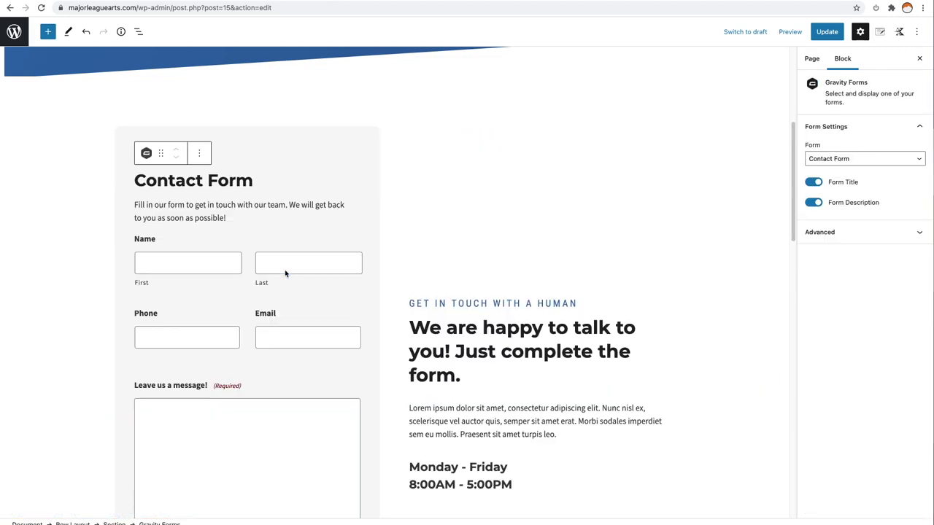
# - Turn off the form title and form description in the Gravity Forms block and update the Contact page
pyautogui.scroll(-2, 423, 292)
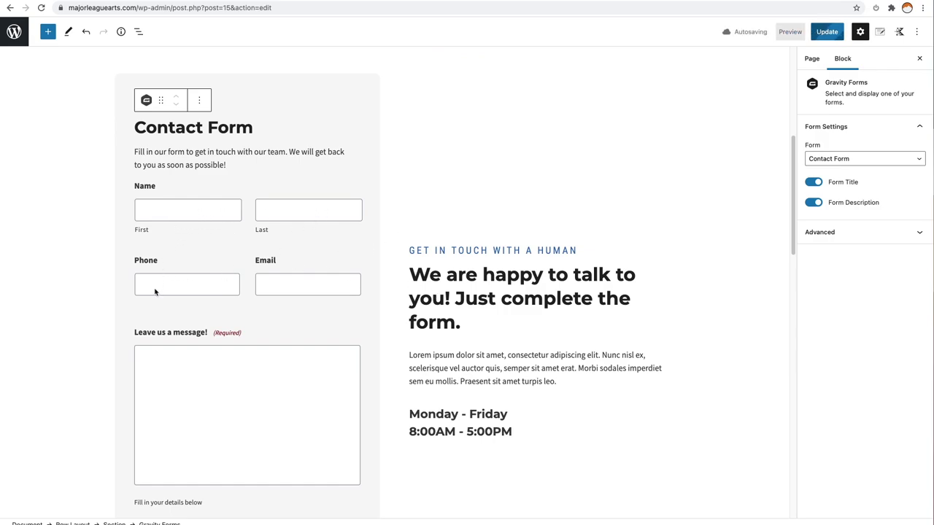
pyautogui.scroll(-2, 277, 298)
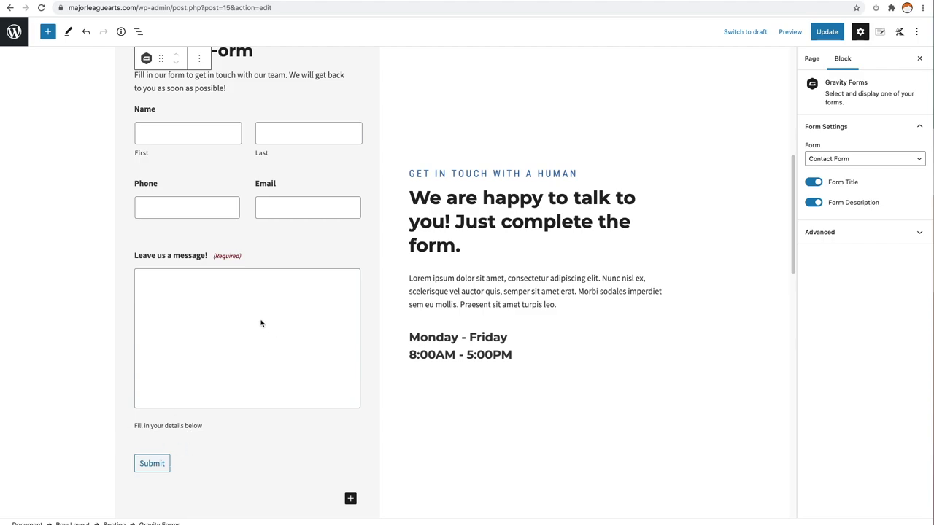
pyautogui.click(813, 182)
pyautogui.click(814, 203)
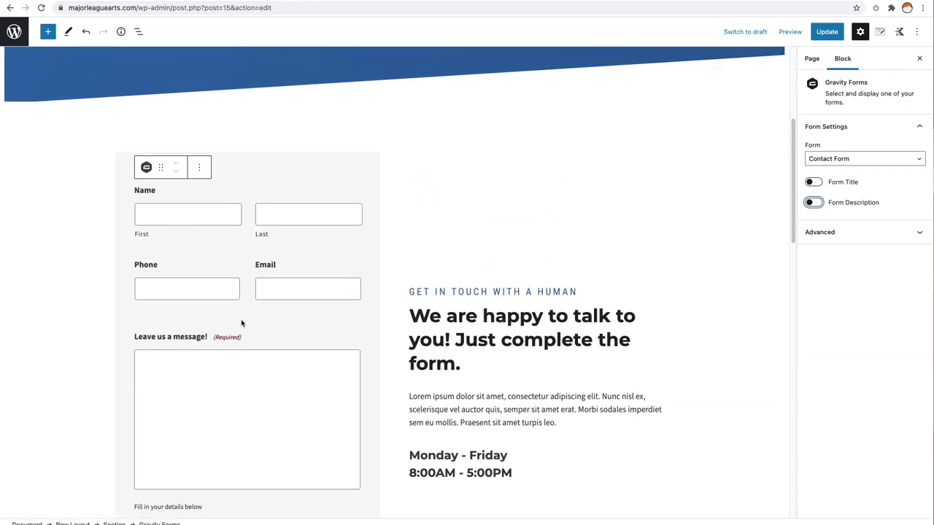
pyautogui.click(826, 32)
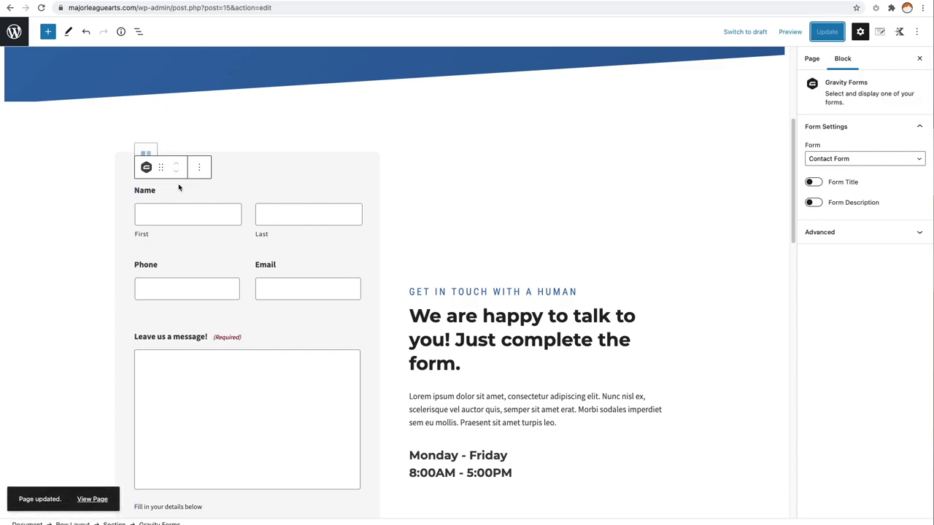
pyautogui.scroll(-2, 179, 277)
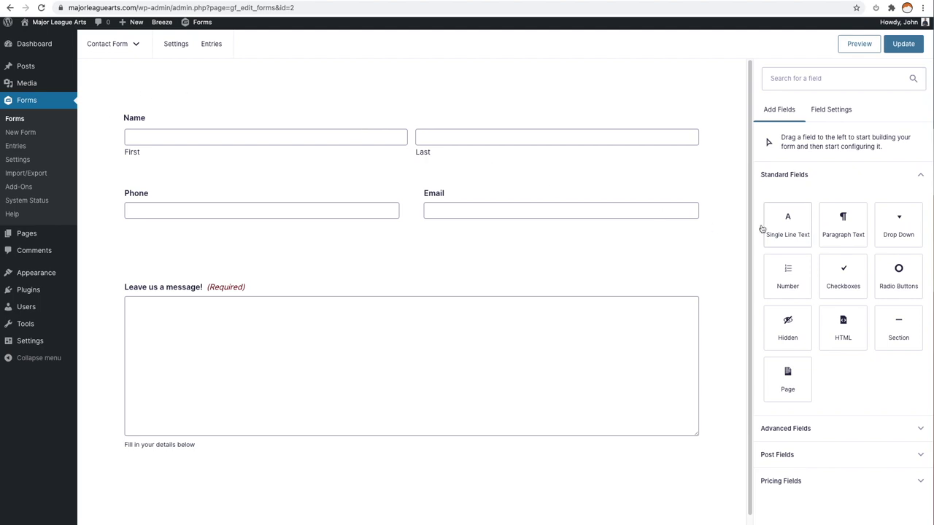
# - Set the "Leave us a message!" field's size to Small in the form editor and update the form
pyautogui.click(442, 322)
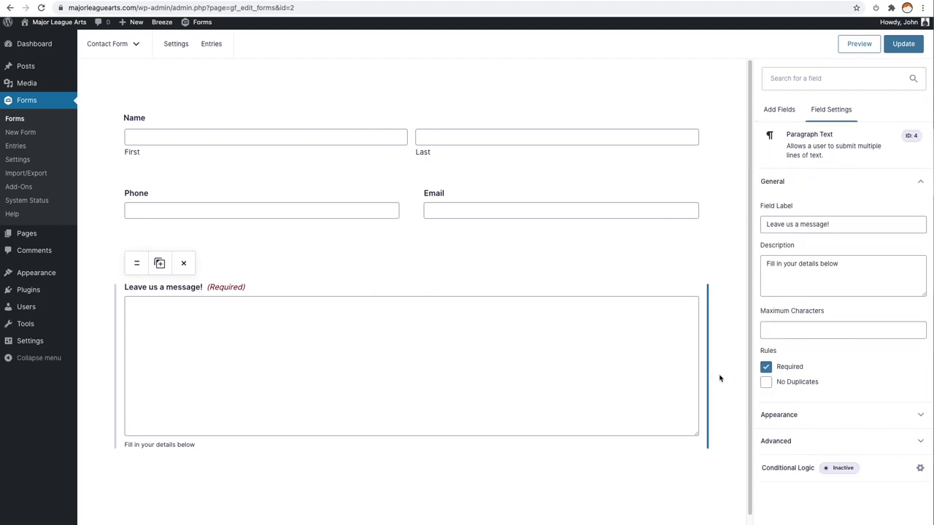
pyautogui.click(800, 418)
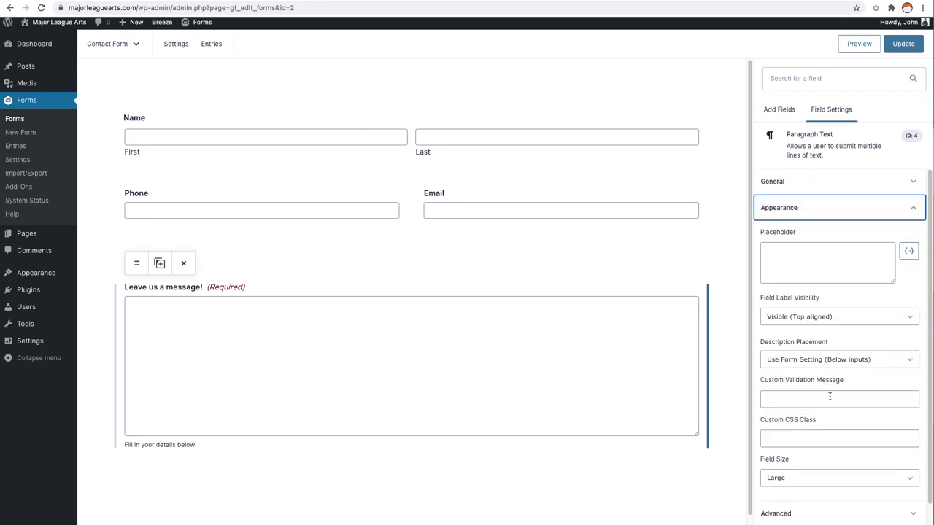
pyautogui.click(802, 478)
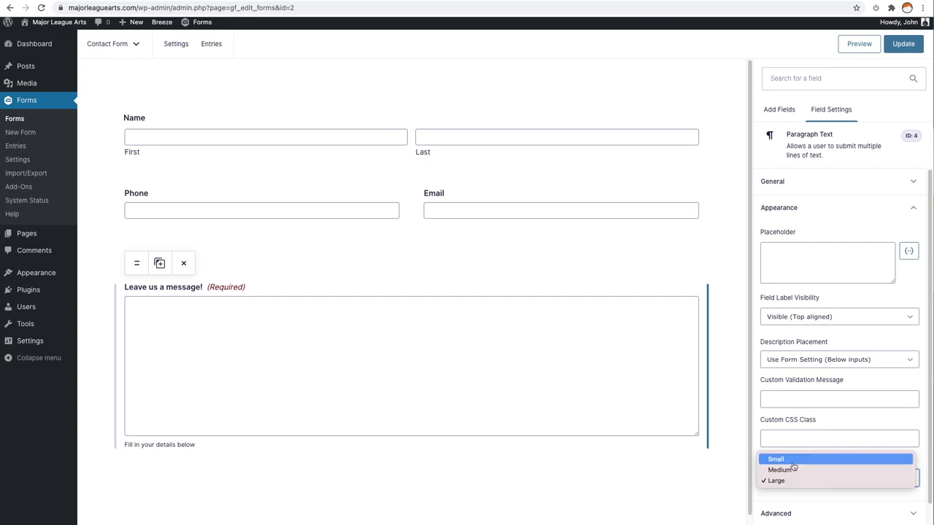
pyautogui.click(777, 459)
pyautogui.click(903, 43)
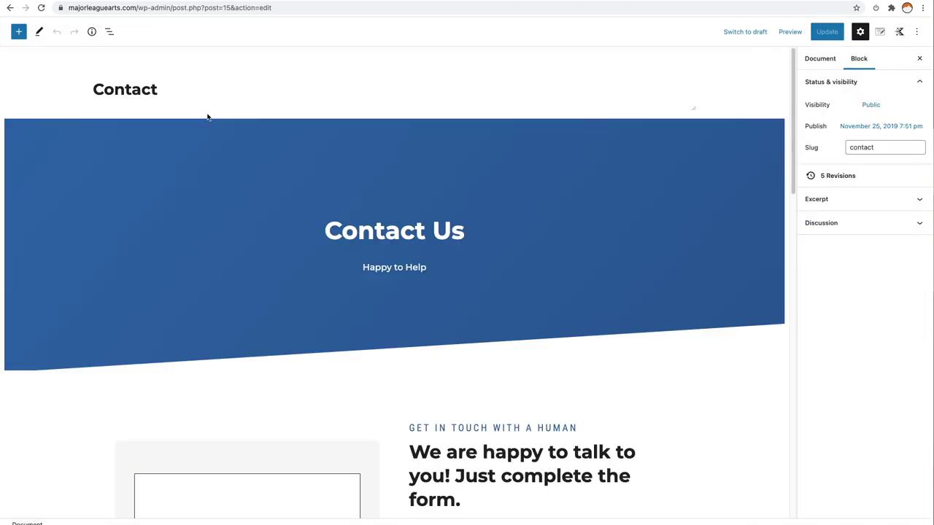
# - Turn on the form title and form description in the Contact page's Gravity Forms block and save the page
pyautogui.scroll(-5, 269, 194)
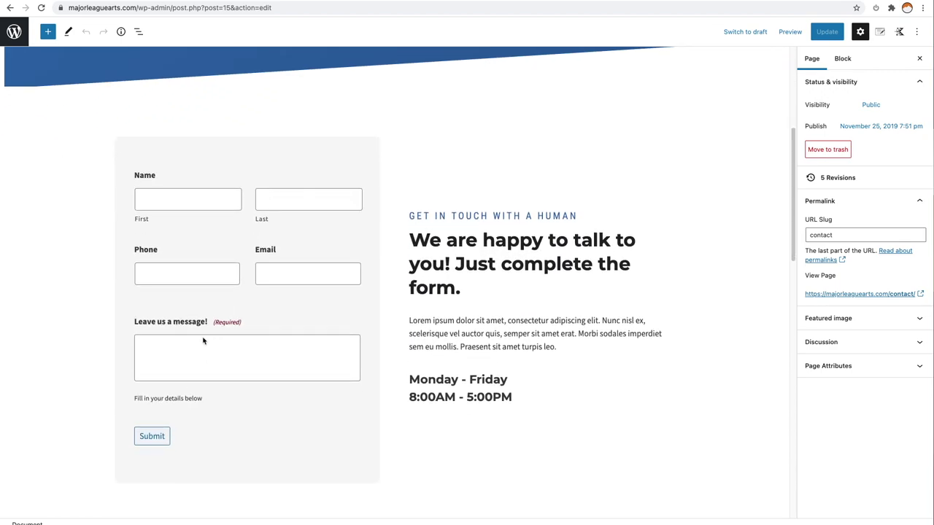
pyautogui.click(184, 187)
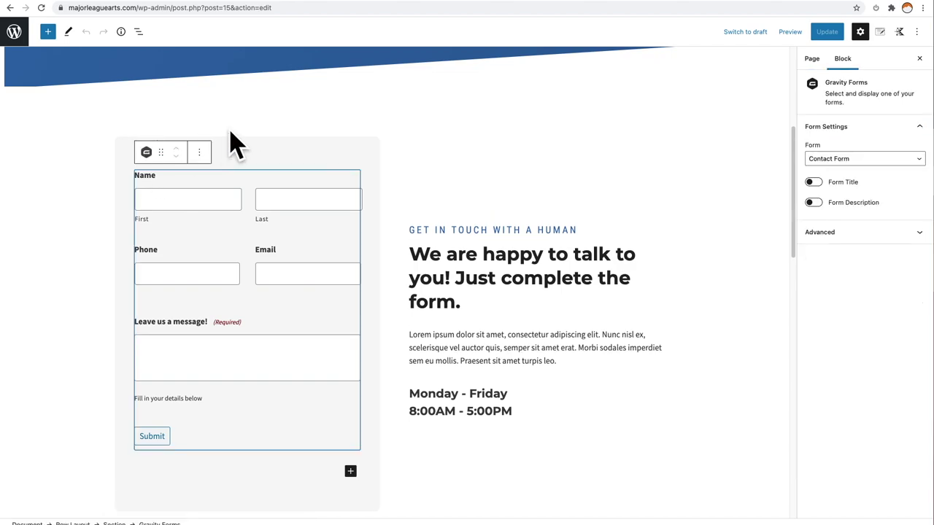
pyautogui.click(812, 183)
pyautogui.click(812, 202)
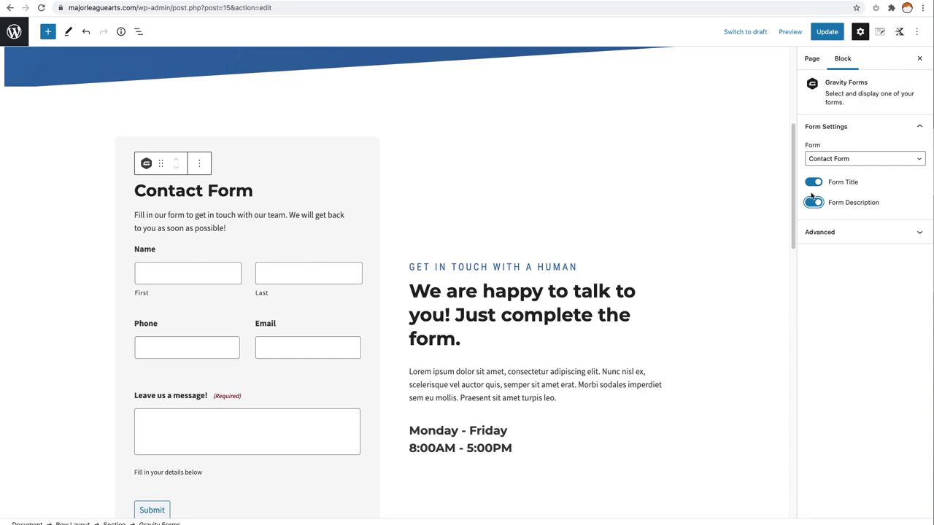
pyautogui.press('super+s')
# - Examine the contact form's layout on the published Contact page
pyautogui.scroll(-2, 381, 241)
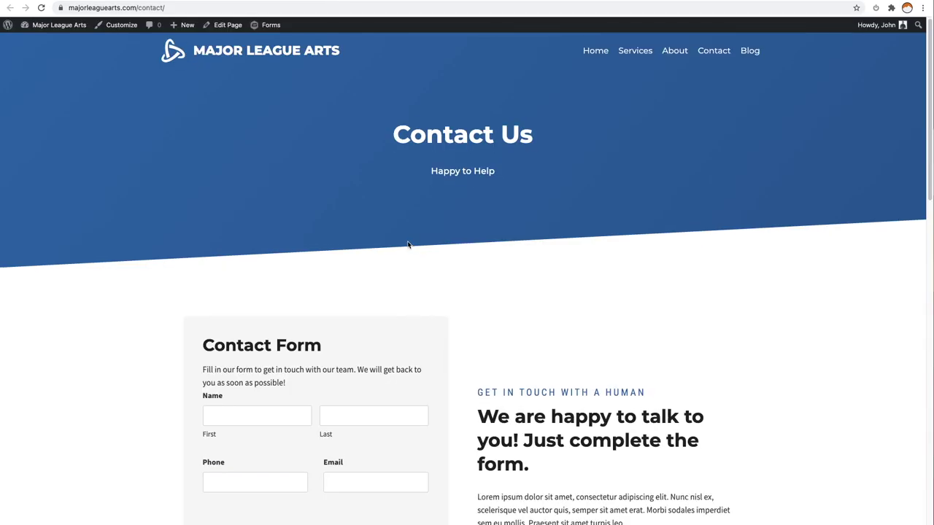
pyautogui.scroll(-2, 404, 236)
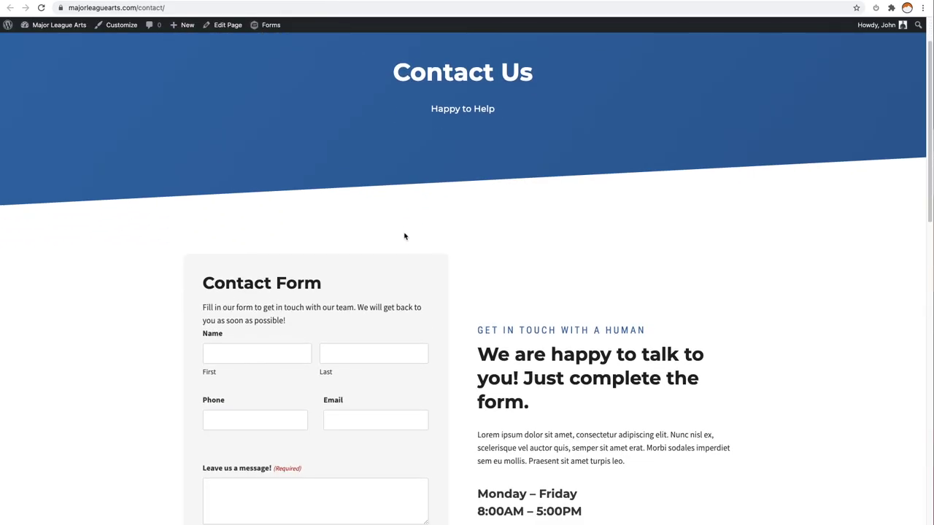
pyautogui.scroll(-2, 405, 236)
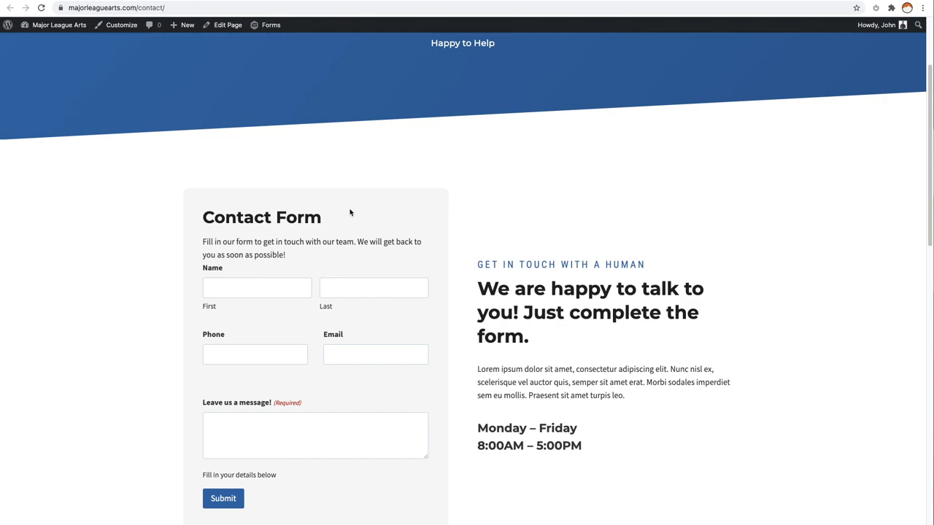
pyautogui.scroll(-2, 350, 211)
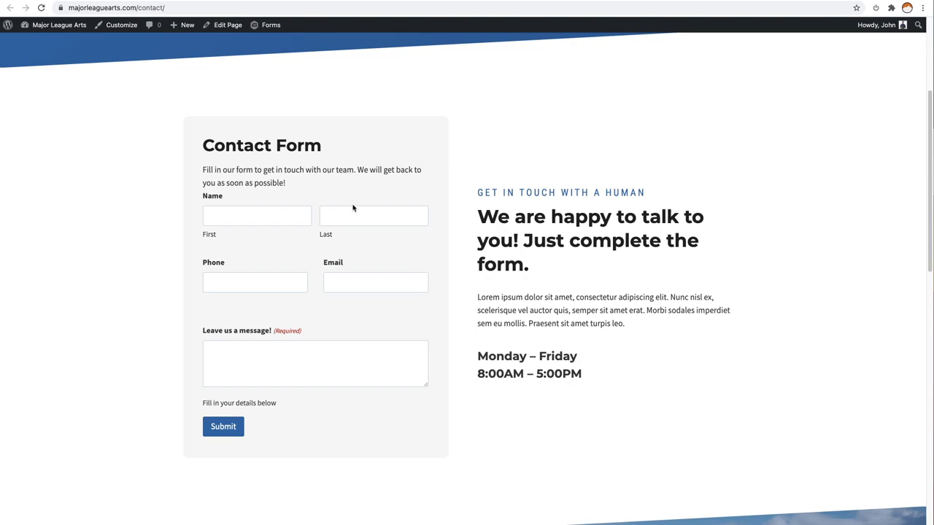
pyautogui.scroll(-1, 353, 208)
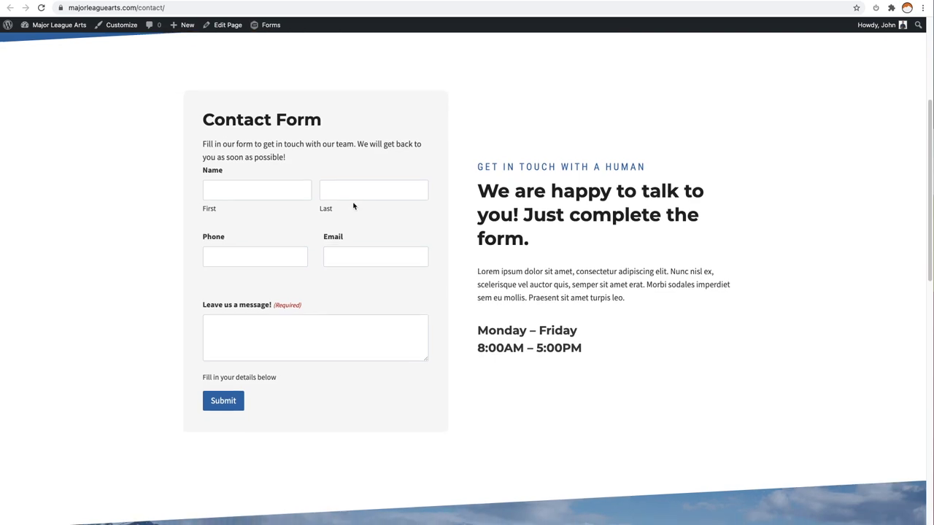
pyautogui.scroll(-1, 353, 211)
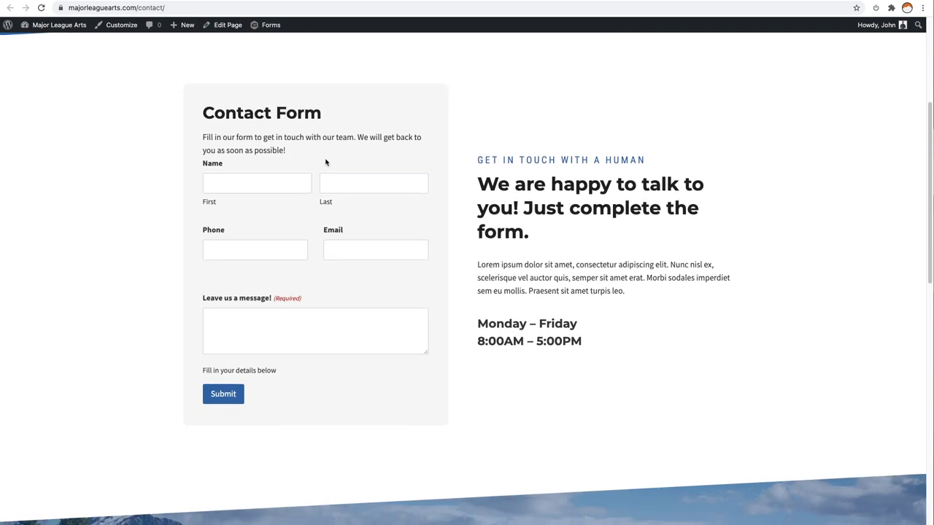
# - Check the keyboard focus order of the published contact form's fields, from the name through to the message box
pyautogui.press('Tab')
pyautogui.press('Tab')
pyautogui.press('Tab')
pyautogui.press('Tab')
pyautogui.press('Tab')
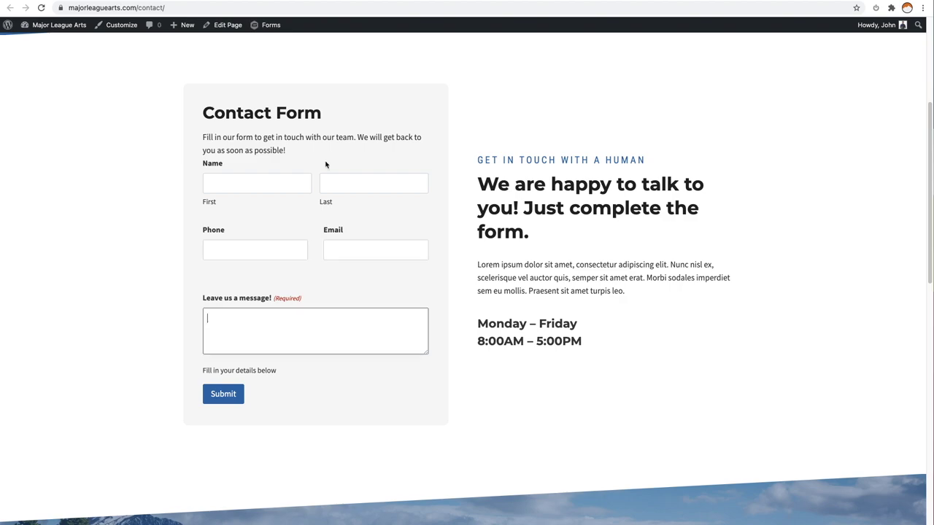
pyautogui.click(311, 372)
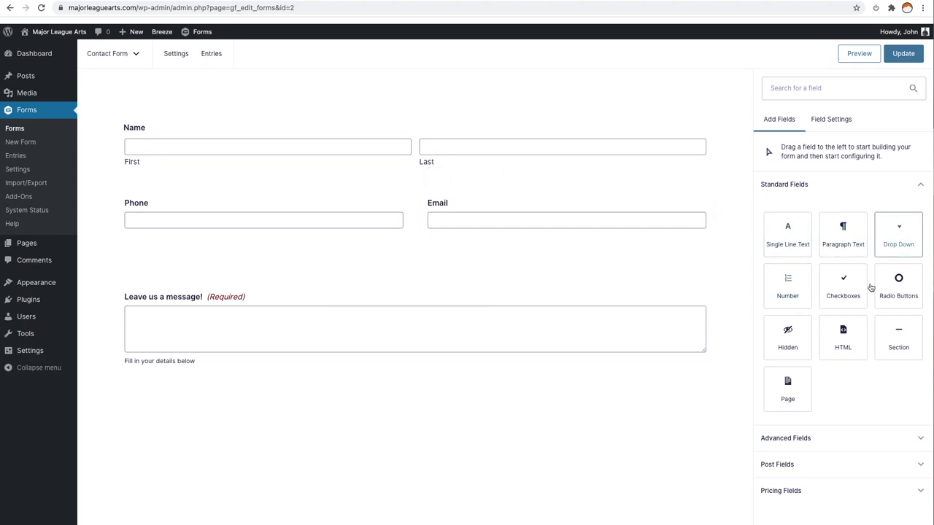
# - Browse the Standard, Advanced and Post field categories available for the Contact Form in the form editor
pyautogui.click(818, 441)
pyautogui.scroll(-5, 799, 377)
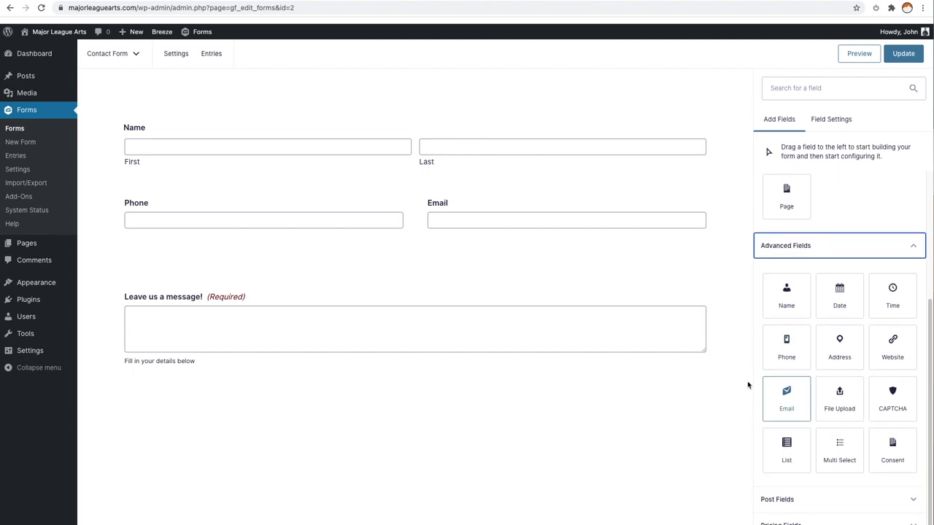
pyautogui.click(826, 248)
pyautogui.click(828, 193)
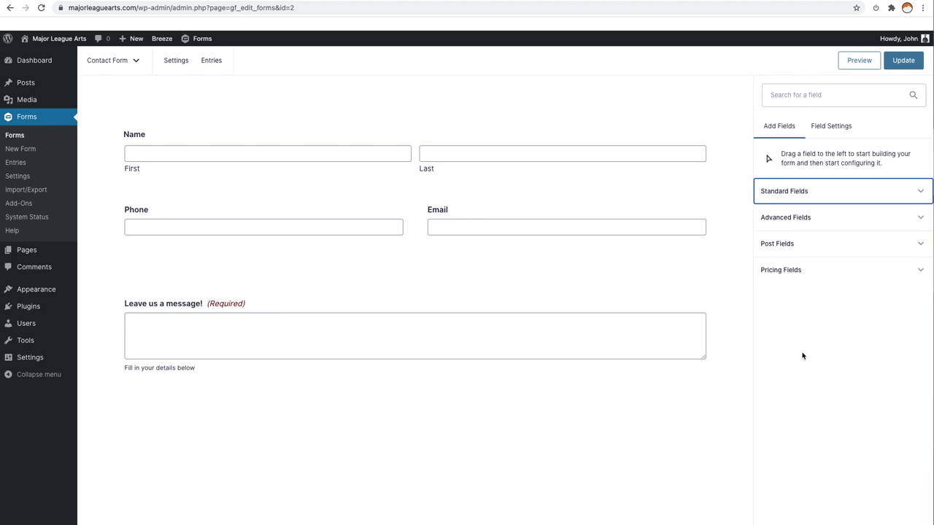
pyautogui.click(808, 194)
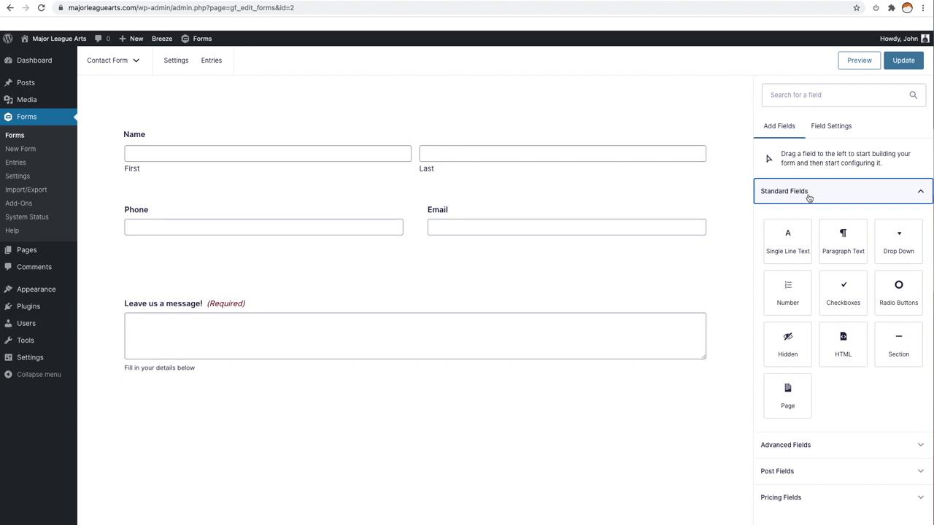
pyautogui.click(812, 448)
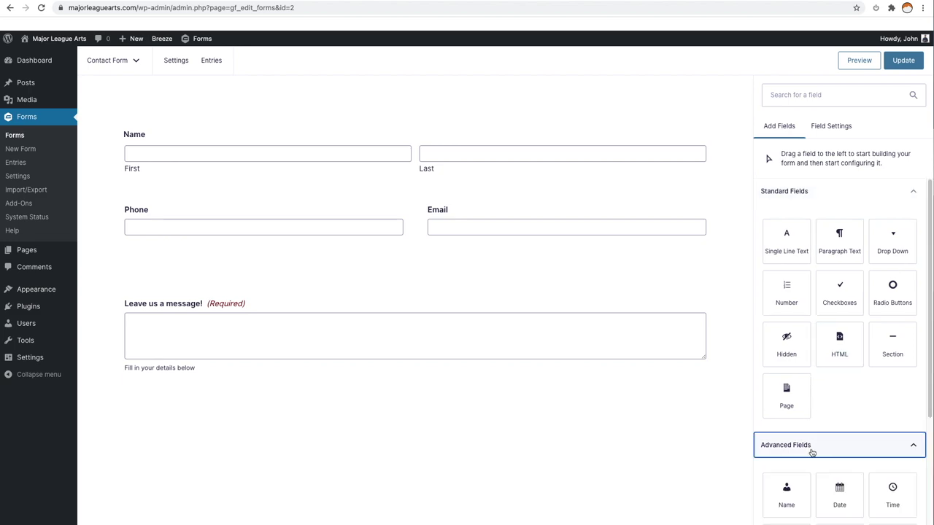
pyautogui.scroll(-5, 806, 364)
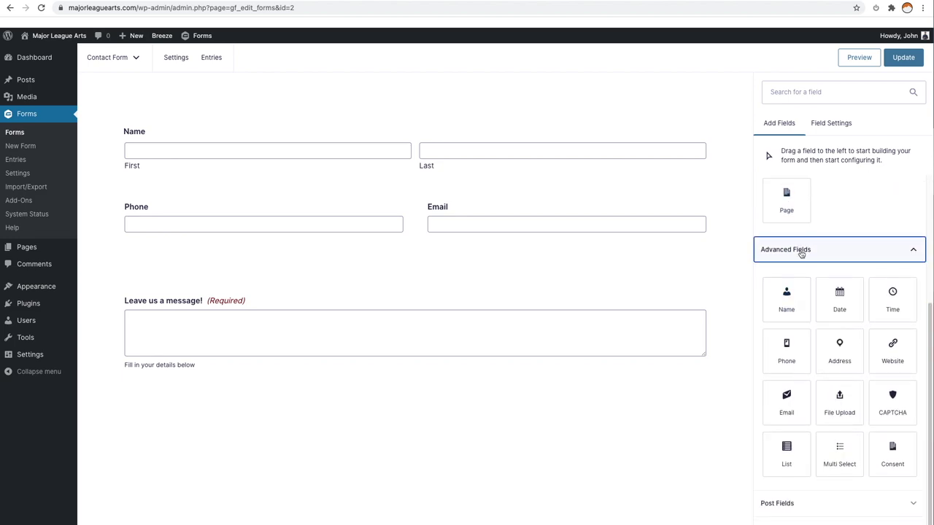
pyautogui.click(799, 505)
pyautogui.scroll(5, 820, 364)
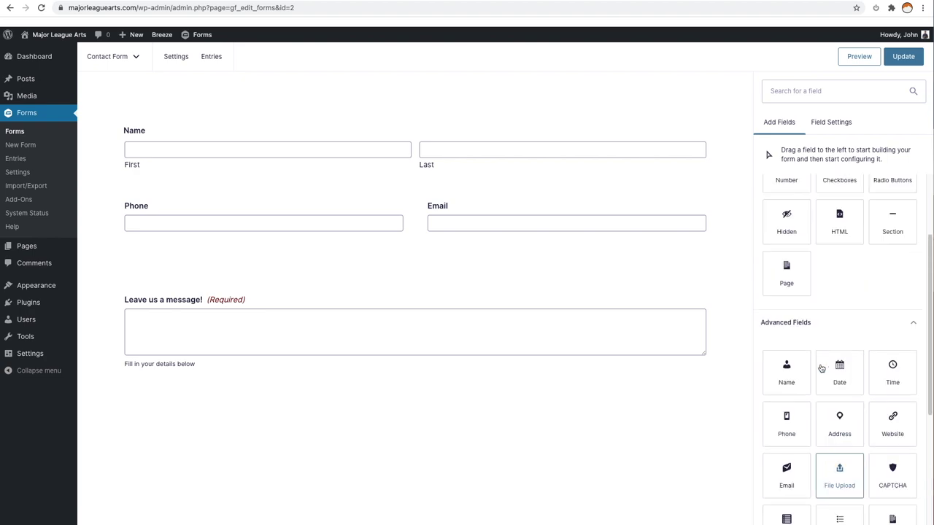
# - Review the "Leave us a message!" field's appearance, advanced and general settings, and open the Phone field's settings
pyautogui.click(511, 310)
pyautogui.click(815, 428)
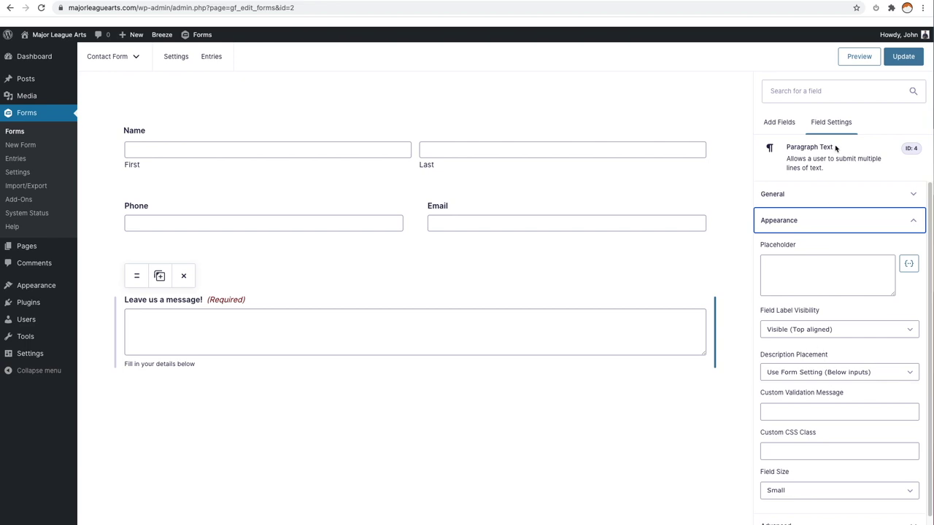
pyautogui.scroll(-1, 823, 457)
pyautogui.click(822, 501)
pyautogui.click(817, 216)
pyautogui.click(812, 183)
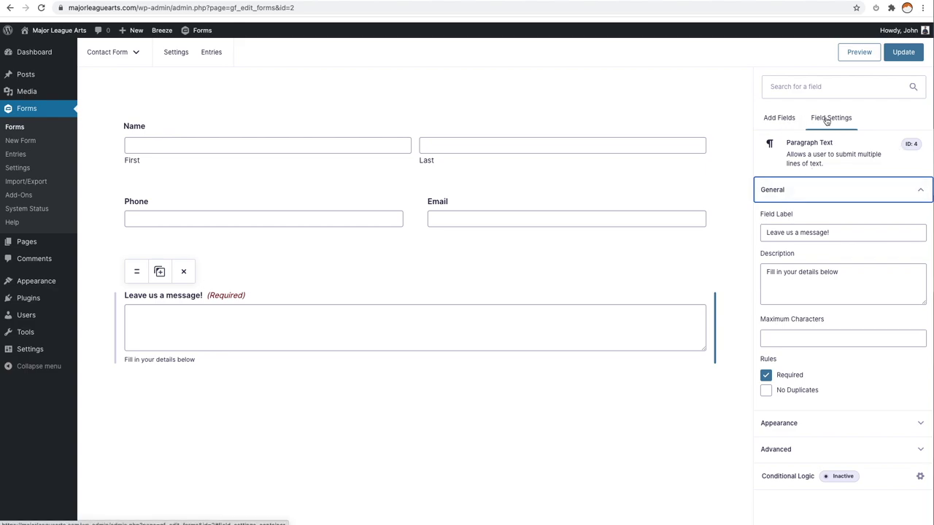
pyautogui.click(739, 140)
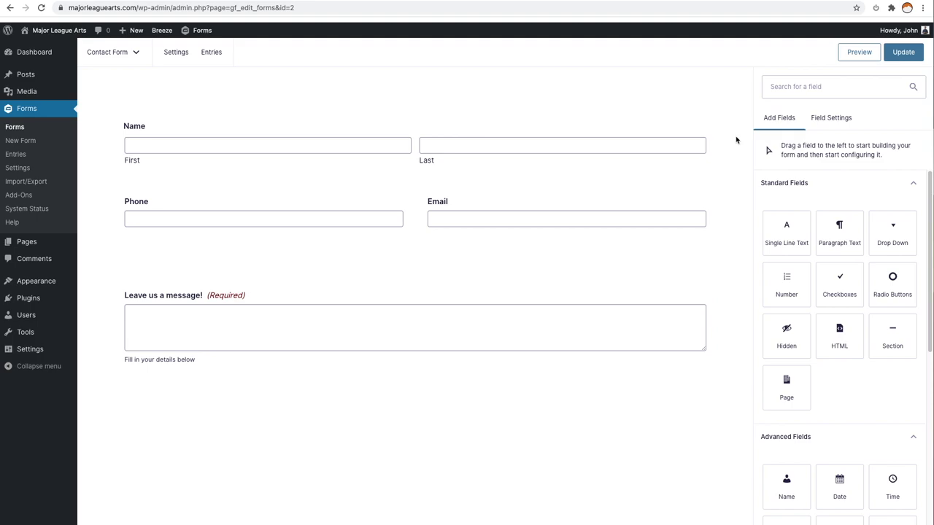
pyautogui.click(411, 219)
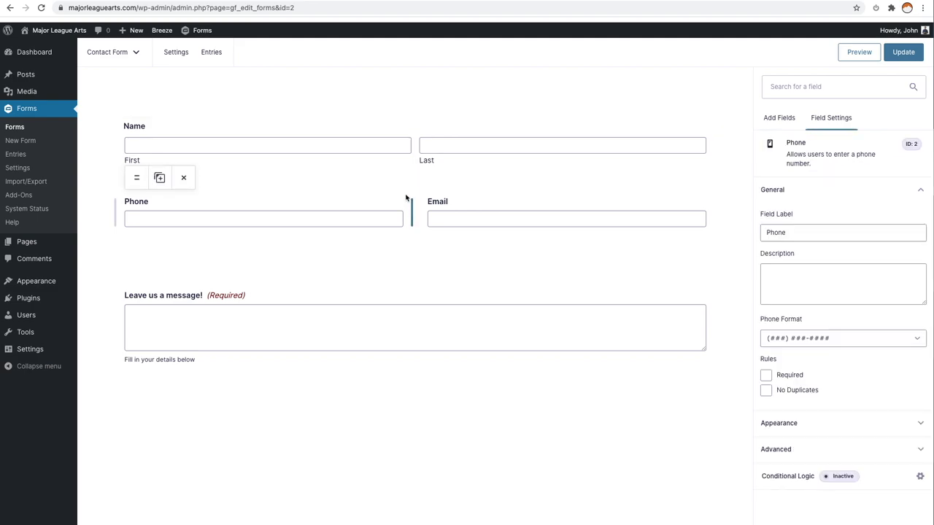